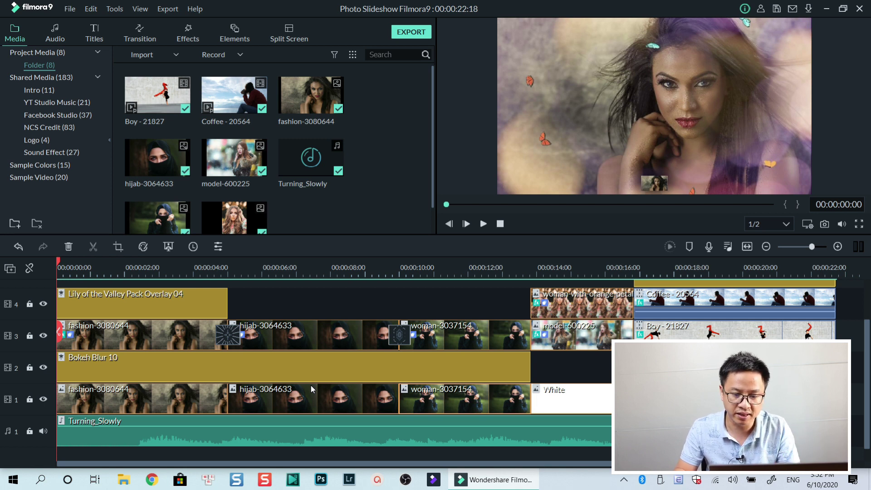
Examine the finished slideshow's timeline layers: the Turning_Slowly music, the background photos, the Bokeh Blur 10 overlay and the foreground photos
{"action": "scroll", "coordinate": [371, 433], "scroll_direction": "down", "scroll_amount": 1}
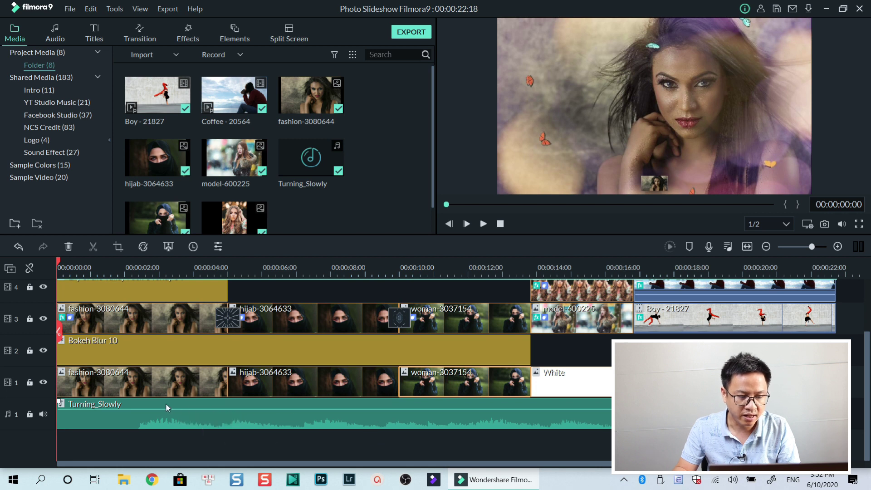
{"action": "left_click", "coordinate": [226, 426]}
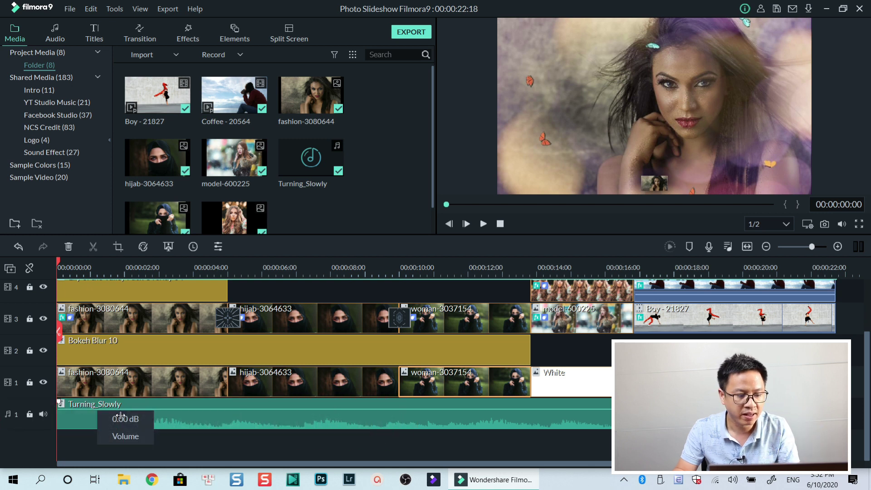
{"action": "left_click", "coordinate": [105, 383]}
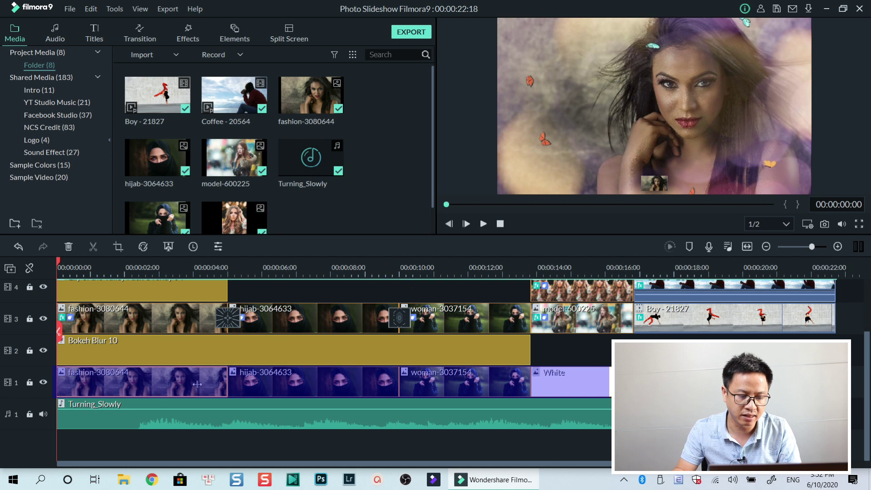
{"action": "left_click", "coordinate": [389, 379]}
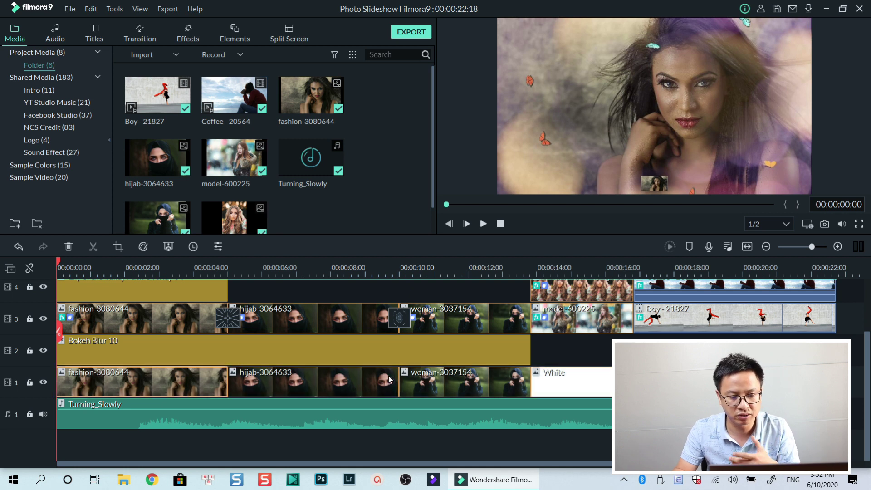
{"action": "left_click", "coordinate": [291, 377]}
{"action": "left_click", "coordinate": [426, 379]}
{"action": "scroll", "coordinate": [334, 366], "scroll_direction": "up", "scroll_amount": 1}
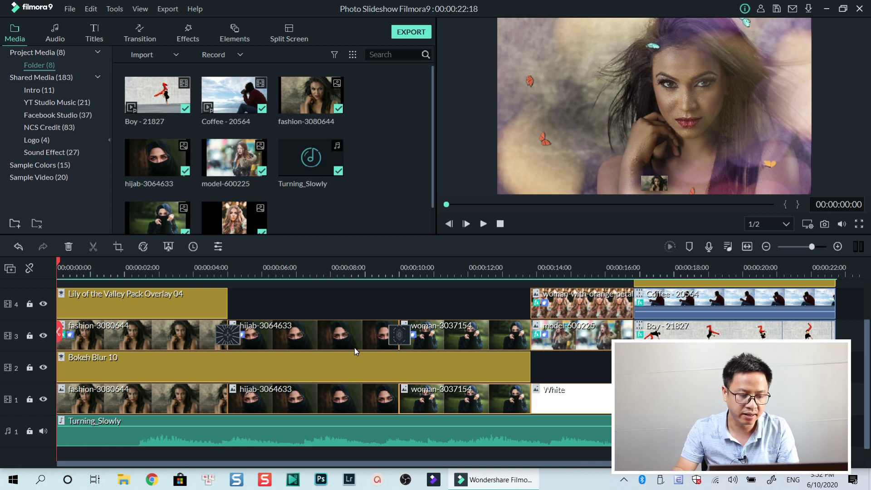
{"action": "left_click", "coordinate": [155, 371]}
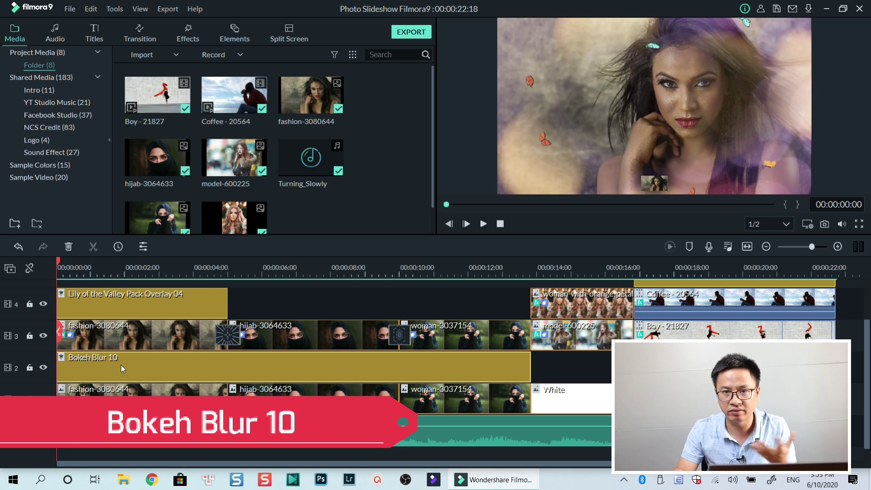
{"action": "left_click", "coordinate": [140, 339]}
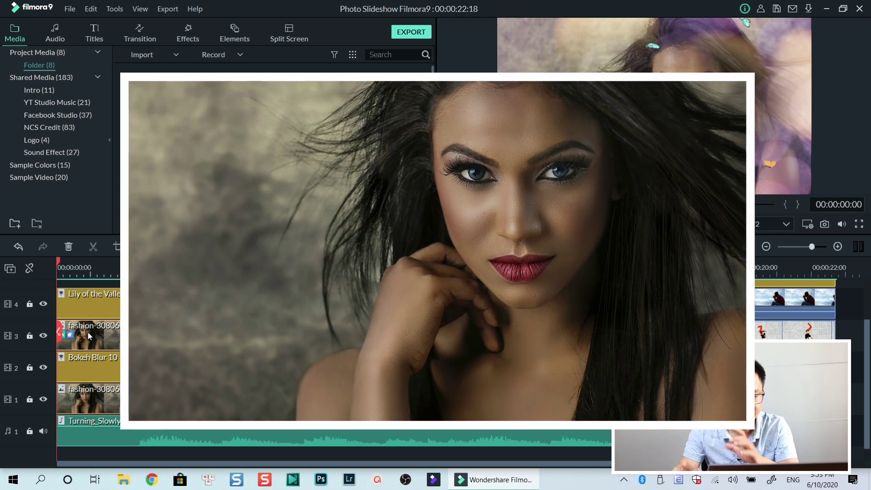
{"action": "scroll", "coordinate": [102, 312], "scroll_direction": "up", "scroll_amount": 1}
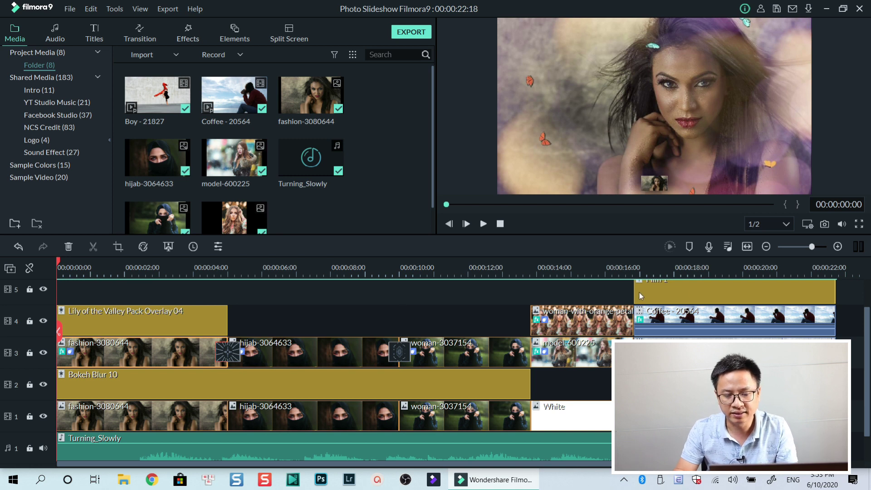
Preview the slideshow's later sections at 00:00:15:16 and 00:00:18:08, checking the White background and the layered clips
{"action": "left_click", "coordinate": [593, 268]}
{"action": "scroll", "coordinate": [593, 353], "scroll_direction": "down", "scroll_amount": 1}
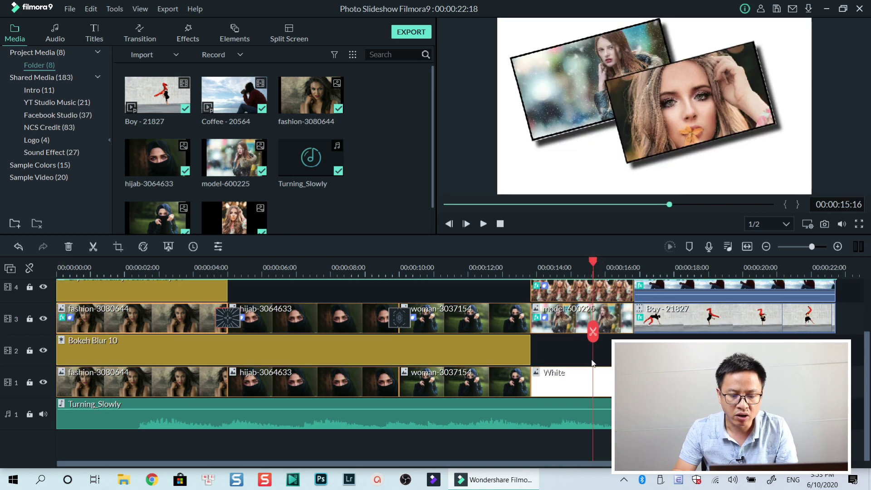
{"action": "left_click", "coordinate": [592, 380]}
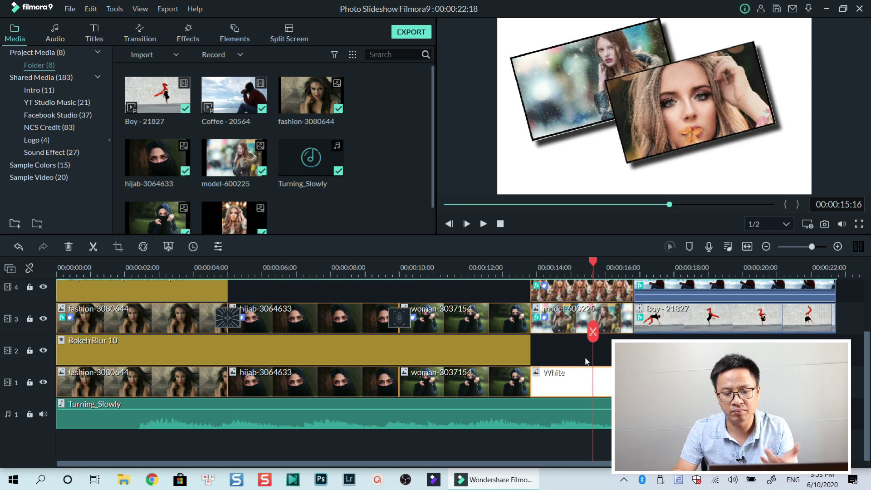
{"action": "left_click", "coordinate": [575, 293]}
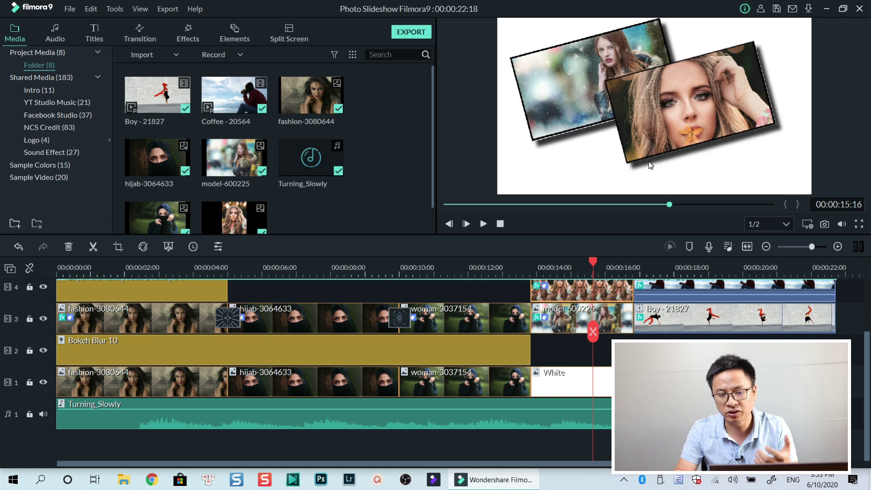
{"action": "scroll", "coordinate": [689, 268], "scroll_direction": "up", "scroll_amount": 1}
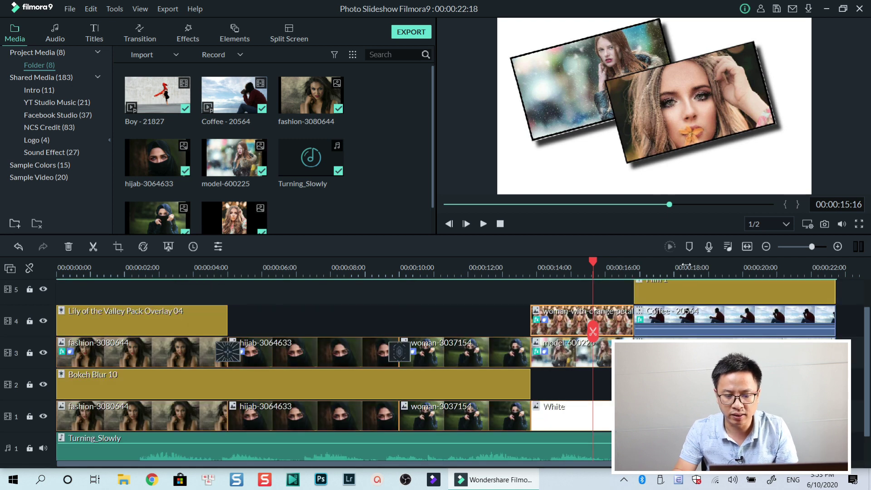
{"action": "left_click", "coordinate": [685, 267]}
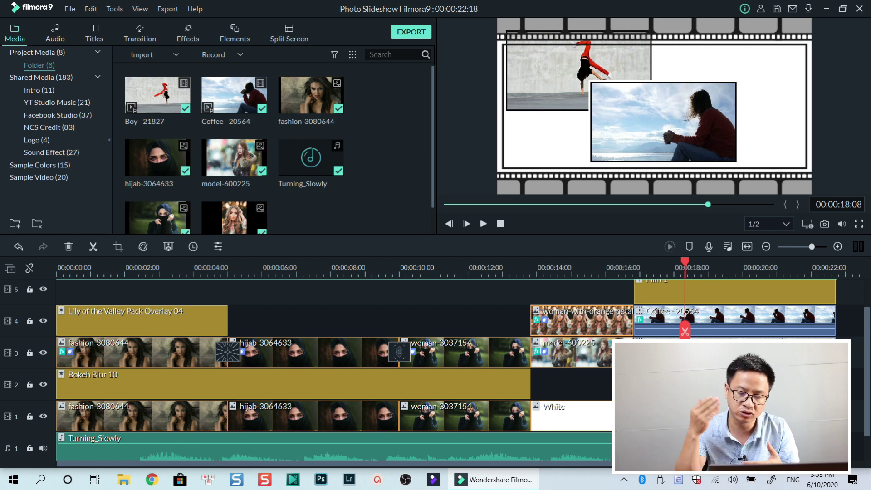
Delete all clips from every timeline track to start the slideshow from scratch
{"action": "scroll", "coordinate": [704, 323], "scroll_direction": "up", "scroll_amount": 1}
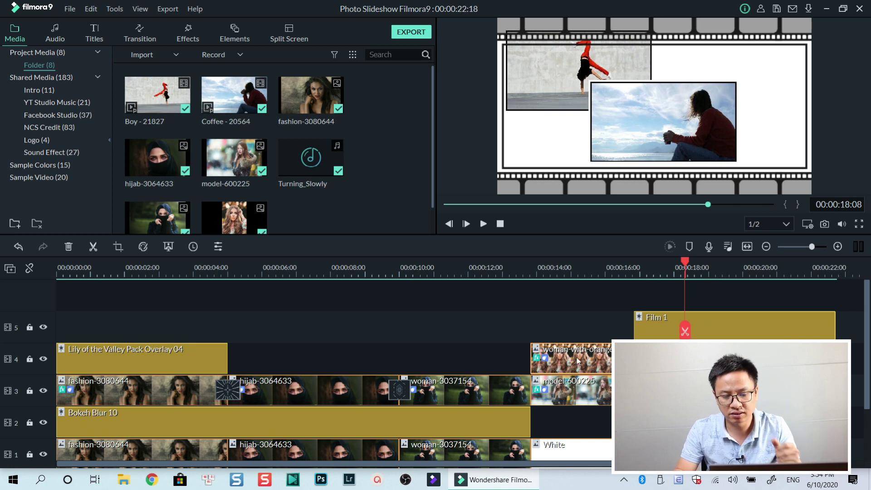
{"action": "key", "text": "ctrl+a"}
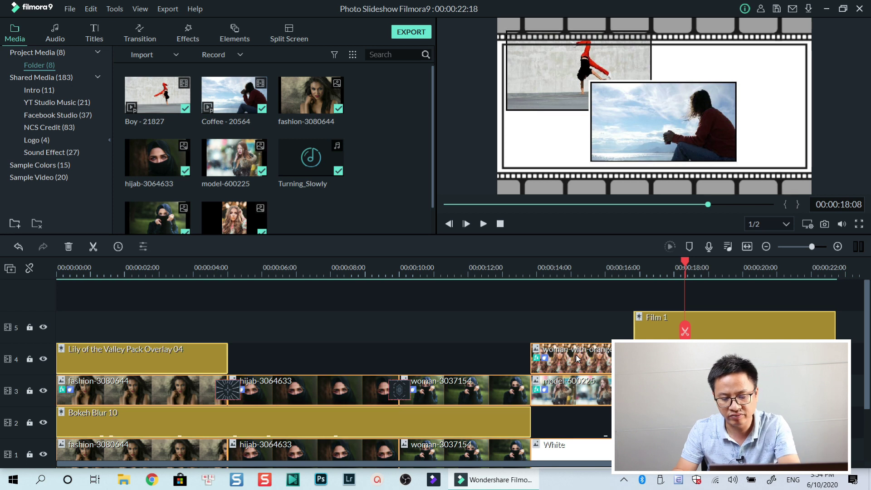
{"action": "key", "text": "Delete"}
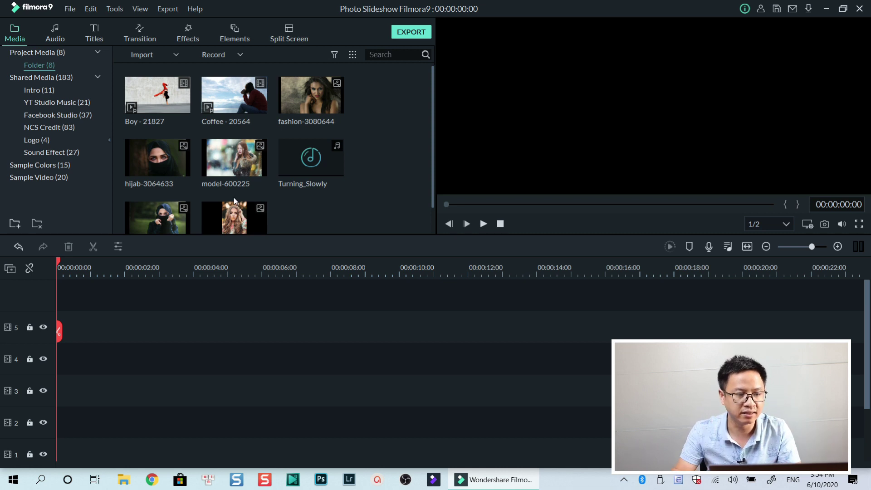
Set the default photo duration to 5.00 seconds in the editing preferences
{"action": "left_click", "coordinate": [69, 9]}
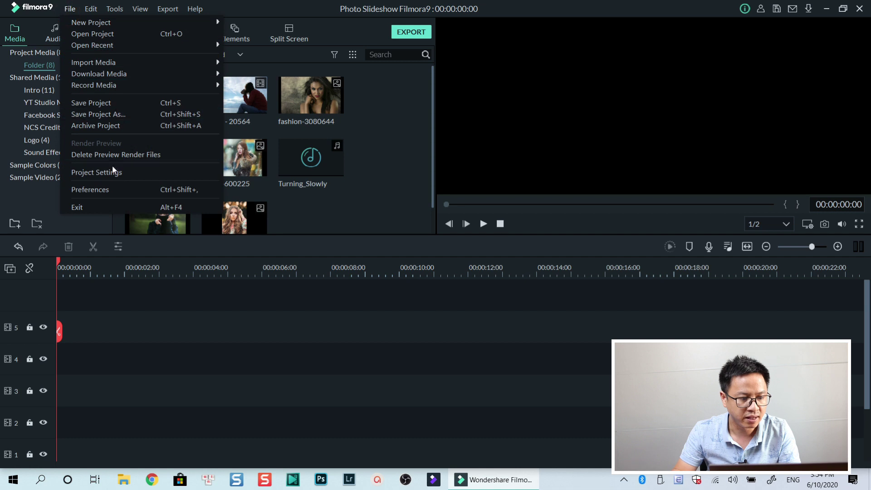
{"action": "left_click", "coordinate": [99, 189]}
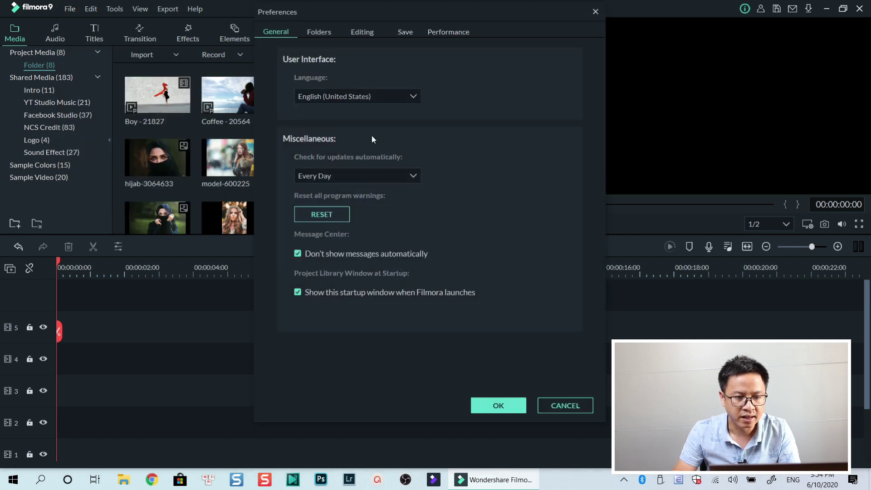
{"action": "left_click", "coordinate": [361, 31]}
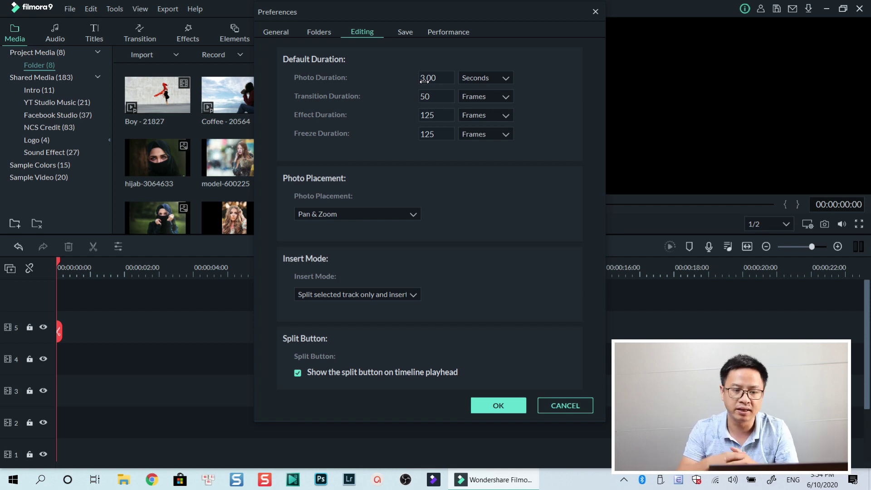
{"action": "left_click_drag", "start_coordinate": [424, 81], "coordinate": [423, 75]}
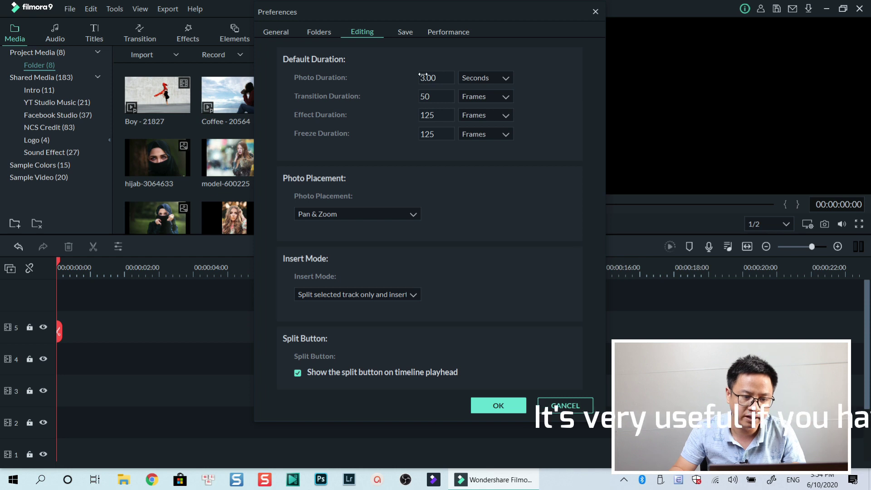
{"action": "double_click", "coordinate": [431, 78]}
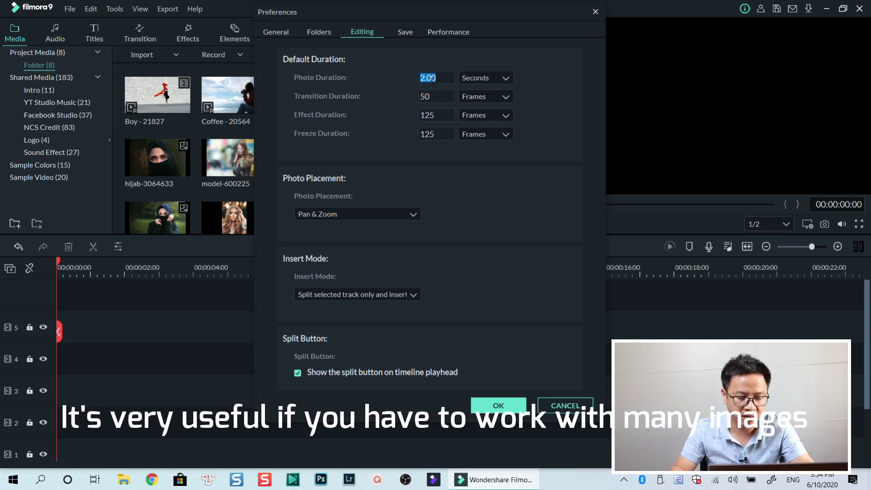
{"action": "left_click", "coordinate": [425, 77]}
{"action": "key", "text": "BackSpace"}
{"action": "type", "text": "5"}
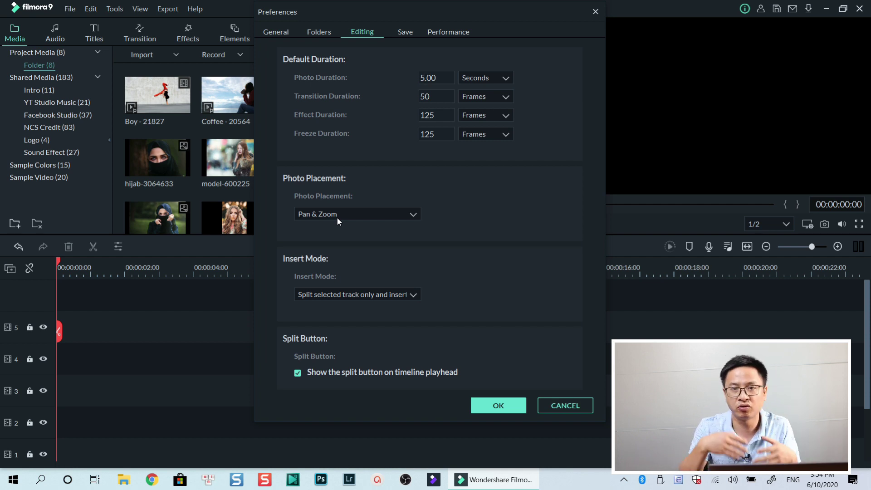
Review the photo placement options, keep Pan & Zoom, and confirm the preferences
{"action": "left_click", "coordinate": [377, 212]}
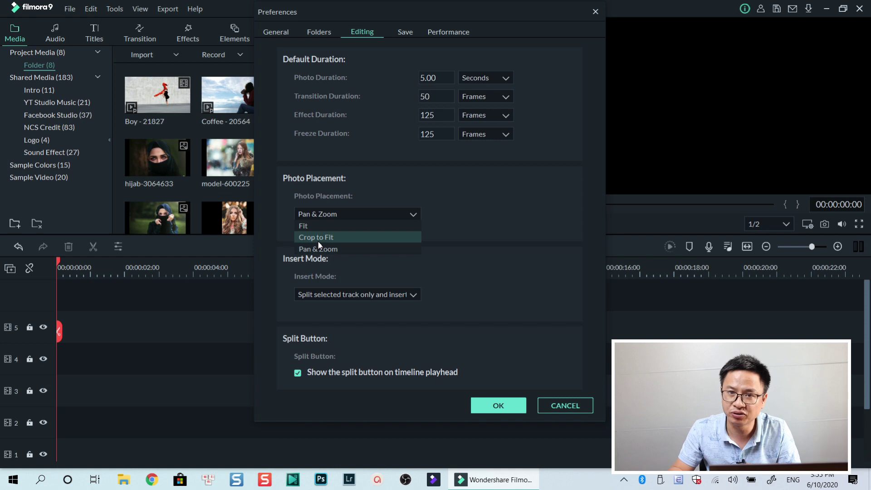
{"action": "left_click", "coordinate": [488, 225]}
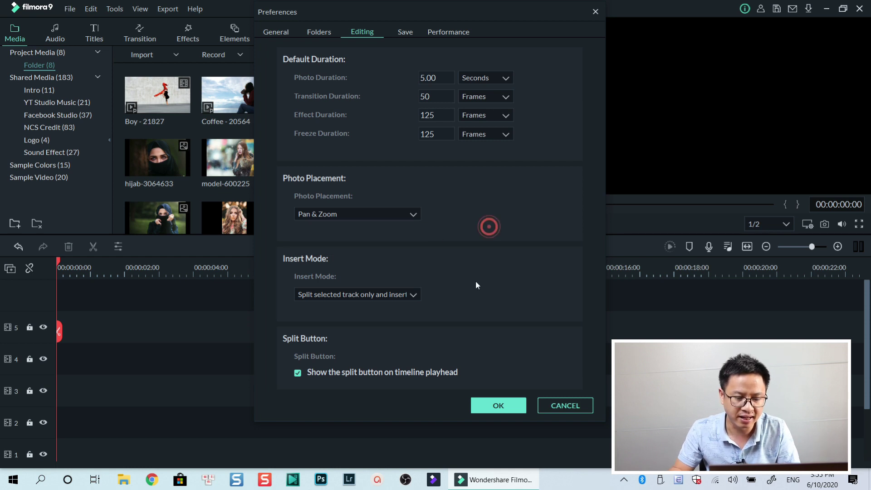
{"action": "left_click", "coordinate": [486, 406]}
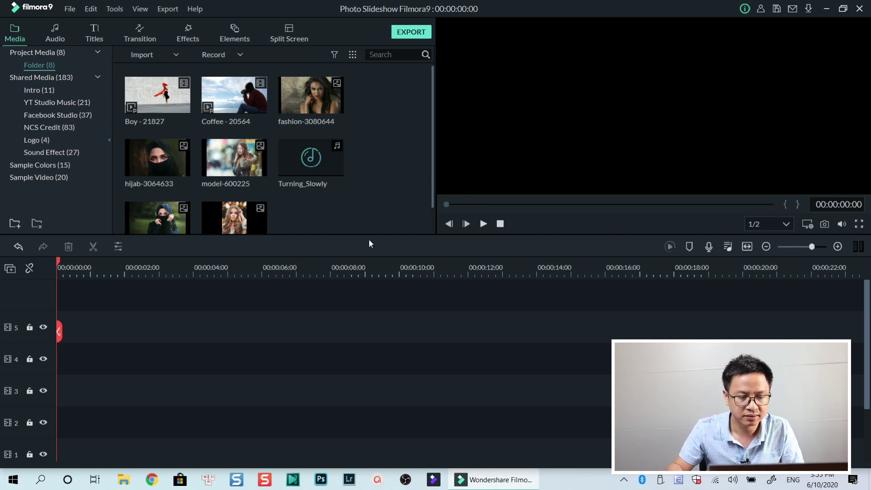
Place the photos fashion-3080644, hijab-3064633 and woman-3037154 together at the start of video track 1
{"action": "left_click", "coordinate": [321, 108]}
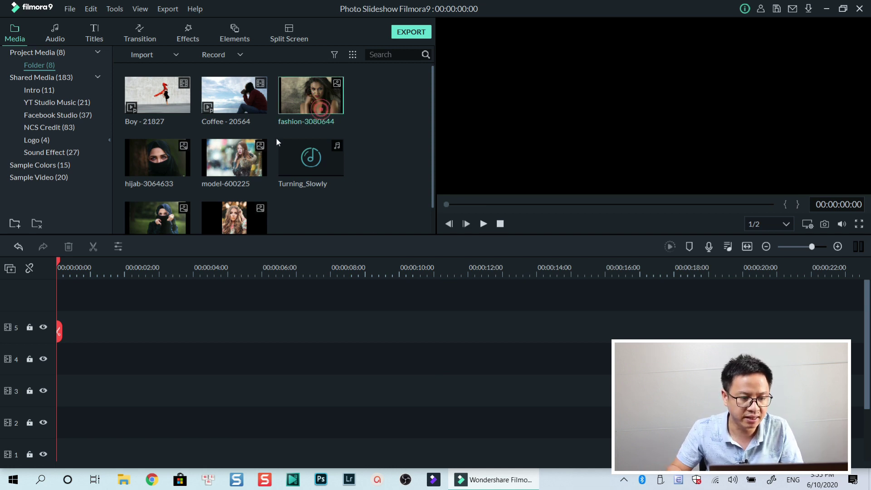
{"action": "left_click", "coordinate": [173, 169], "text": "ctrl"}
{"action": "left_click", "coordinate": [176, 224], "text": "ctrl"}
{"action": "left_click", "coordinate": [254, 106], "text": "ctrl"}
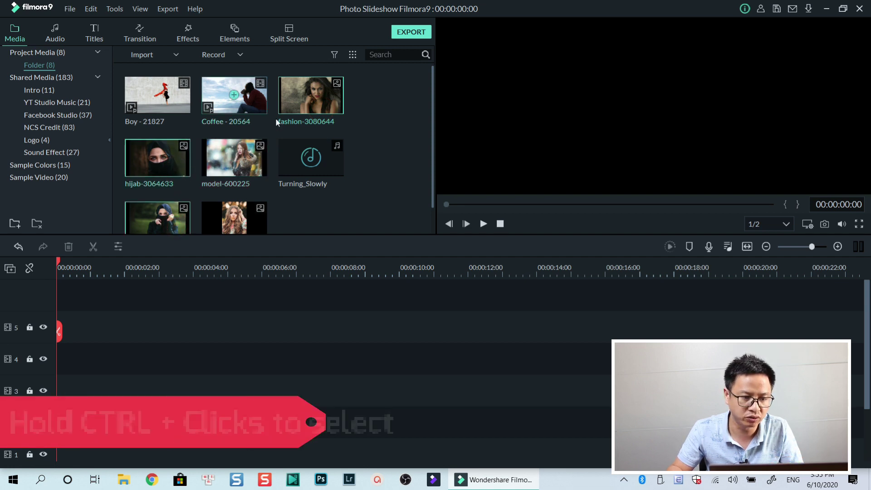
{"action": "left_click_drag", "start_coordinate": [181, 169], "coordinate": [56, 450]}
Play back the photo sequence and inspect the Pan & Zoom start and end frames of the fashion-3080644 clip
{"action": "key", "text": "space"}
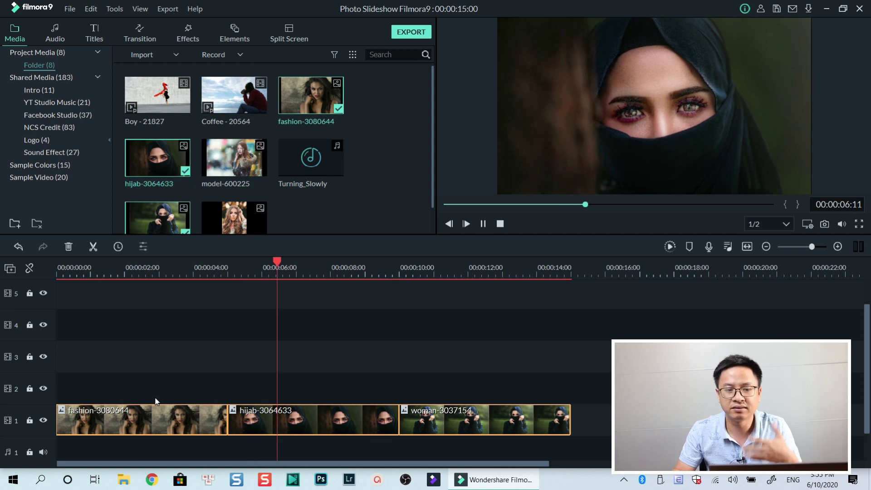
{"action": "key", "text": "space"}
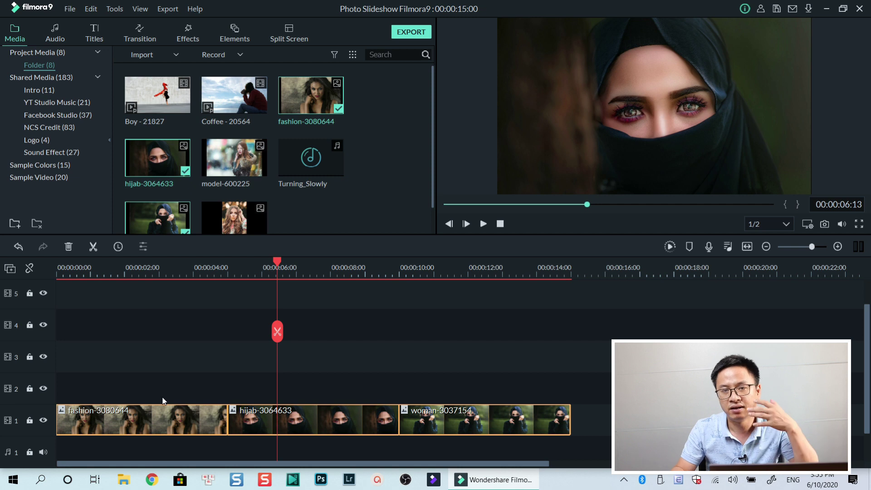
{"action": "left_click", "coordinate": [190, 432]}
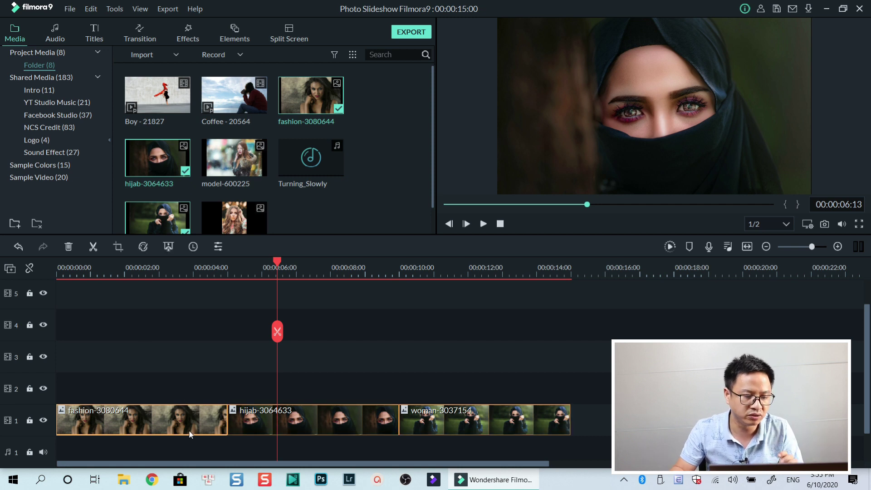
{"action": "left_click", "coordinate": [119, 248]}
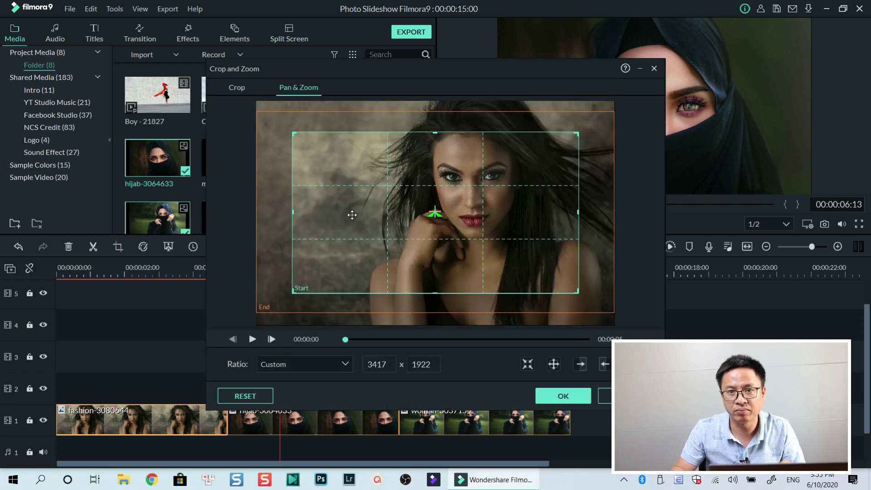
{"action": "left_click", "coordinate": [562, 396]}
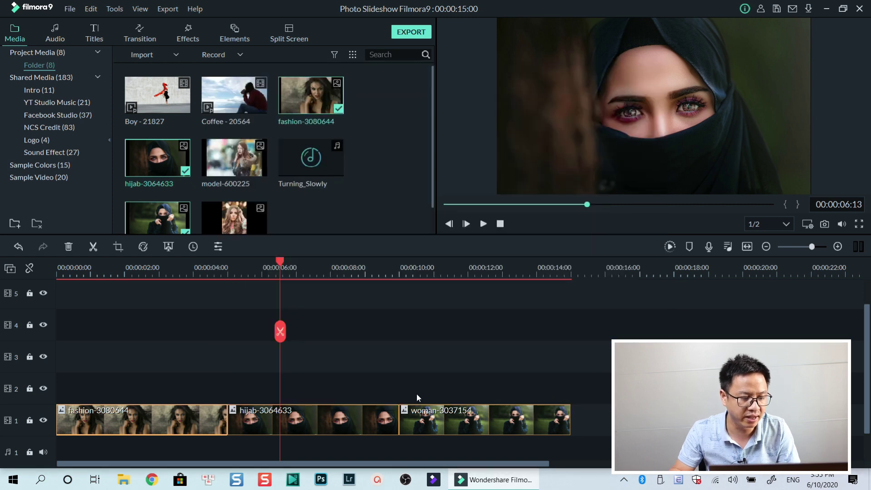
Search the included effects for "blur" and place Bokeh Blur 10 at the start of video track 2
{"action": "left_click", "coordinate": [193, 37]}
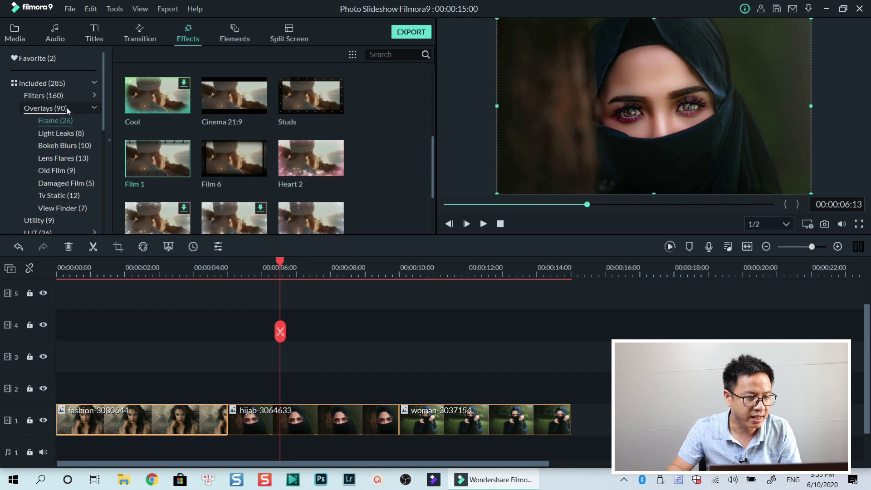
{"action": "left_click", "coordinate": [37, 84]}
{"action": "left_click", "coordinate": [376, 54]}
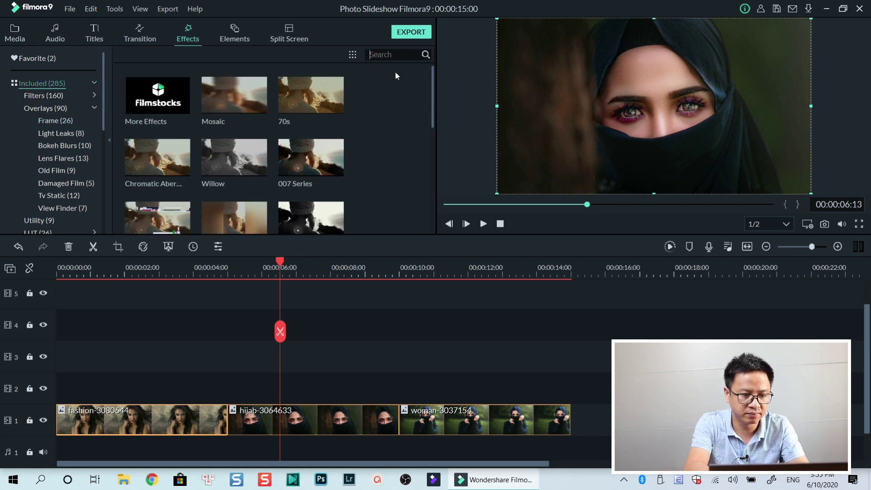
{"action": "type", "text": "blur"}
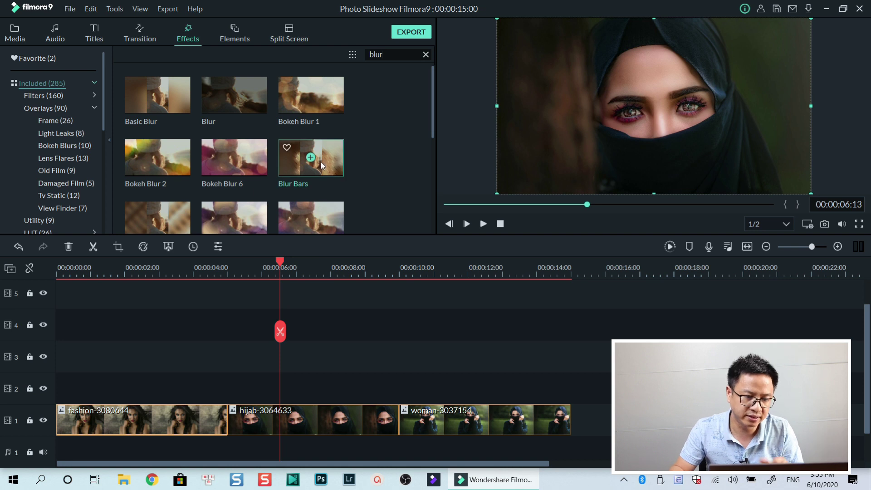
{"action": "scroll", "coordinate": [311, 164], "scroll_direction": "down", "scroll_amount": 3}
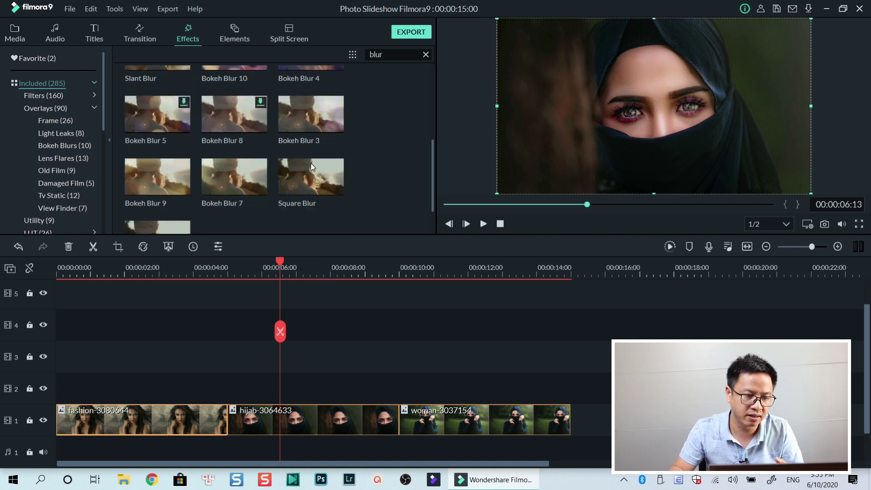
{"action": "scroll", "coordinate": [311, 163], "scroll_direction": "up", "scroll_amount": 3}
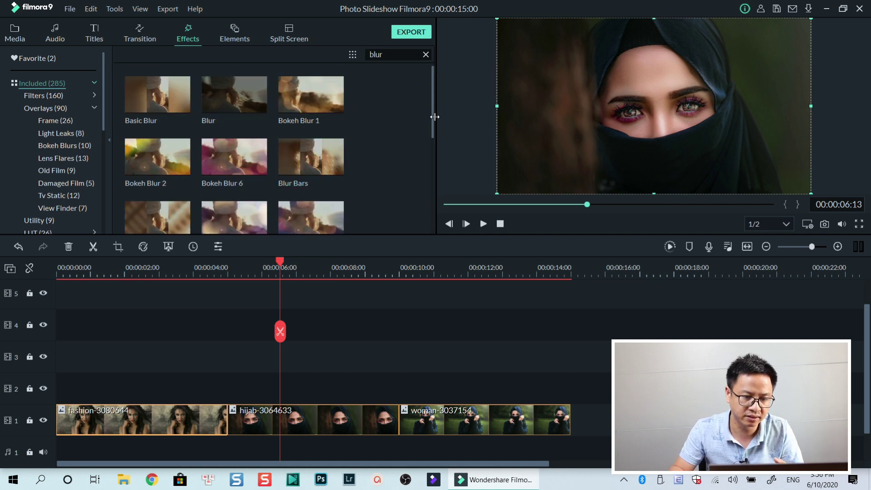
{"action": "left_click_drag", "start_coordinate": [434, 116], "coordinate": [430, 162]}
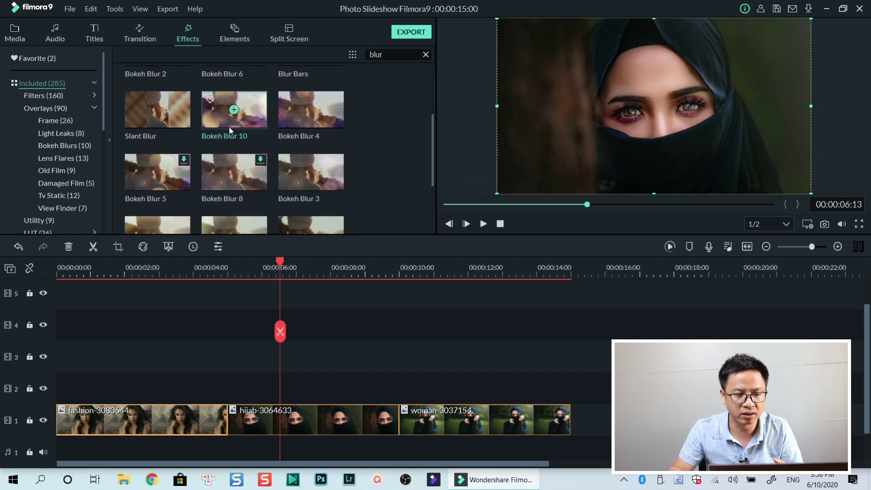
{"action": "left_click_drag", "start_coordinate": [230, 124], "coordinate": [60, 387]}
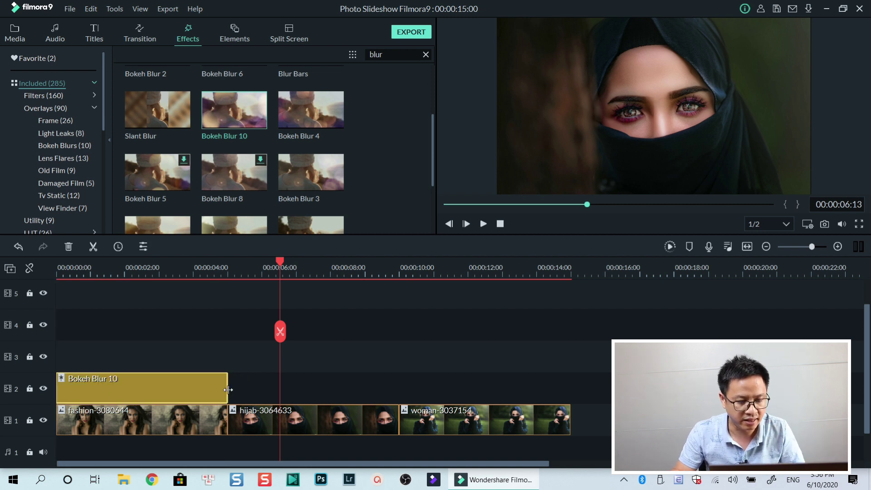
Extend the Bokeh Blur 10 effect to the end of the third photo and play back the sequence from the start
{"action": "left_click_drag", "start_coordinate": [227, 392], "coordinate": [573, 382]}
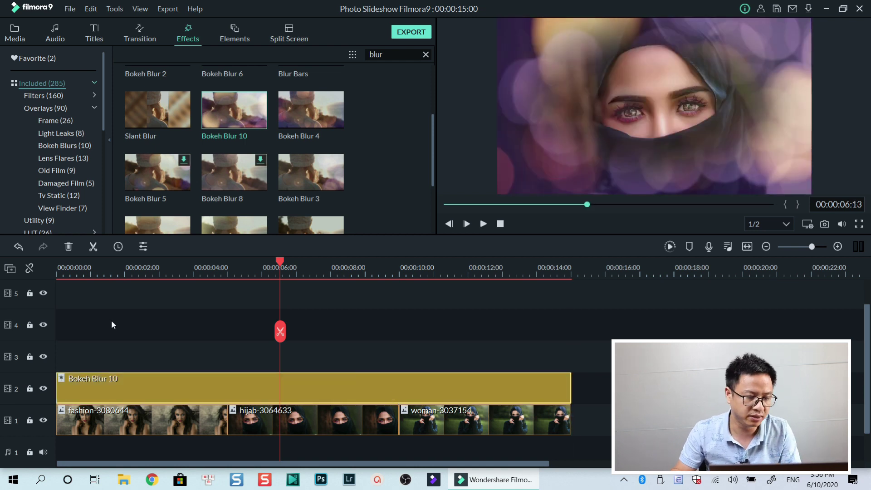
{"action": "left_click", "coordinate": [59, 278]}
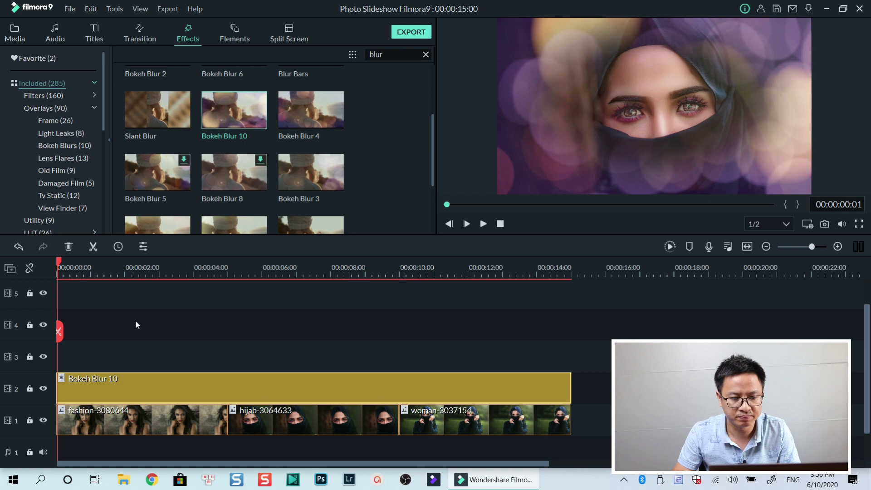
{"action": "key", "text": "space"}
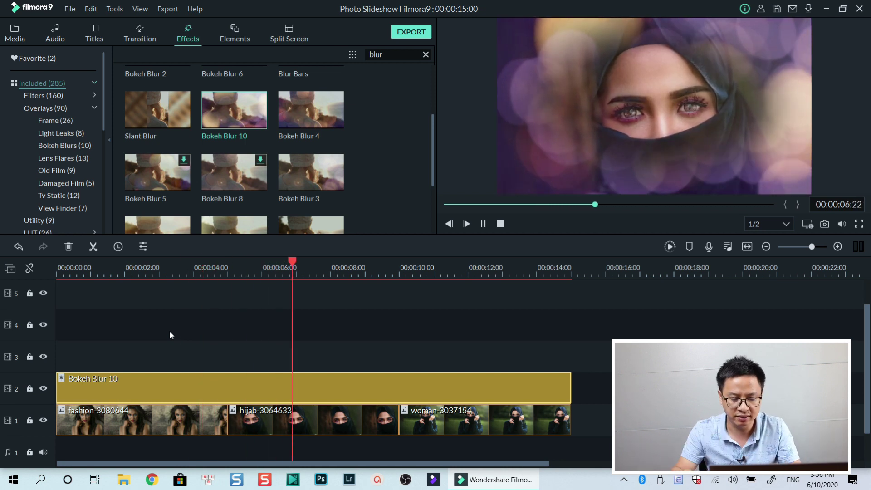
{"action": "key", "text": "space"}
Select all three photo clips on video track 1 and copy them
{"action": "left_click", "coordinate": [600, 428]}
{"action": "left_click_drag", "start_coordinate": [454, 435], "coordinate": [285, 431]}
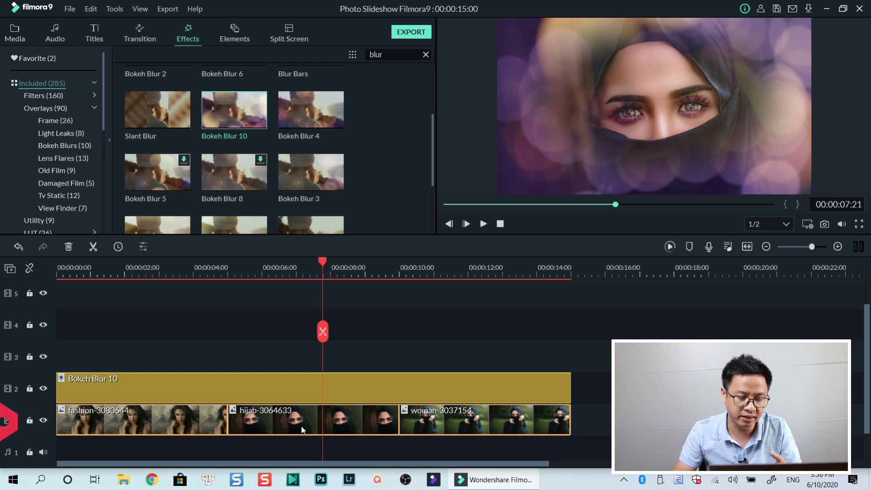
{"action": "right_click", "coordinate": [320, 435]}
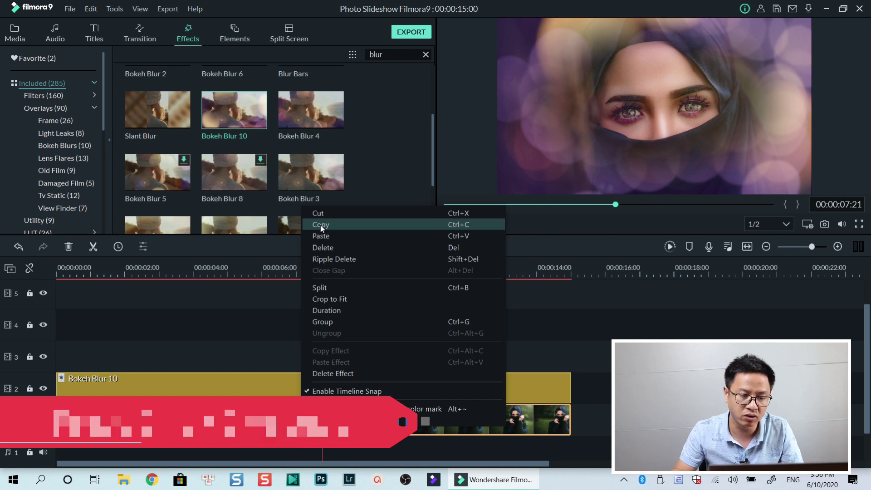
{"action": "left_click", "coordinate": [222, 336]}
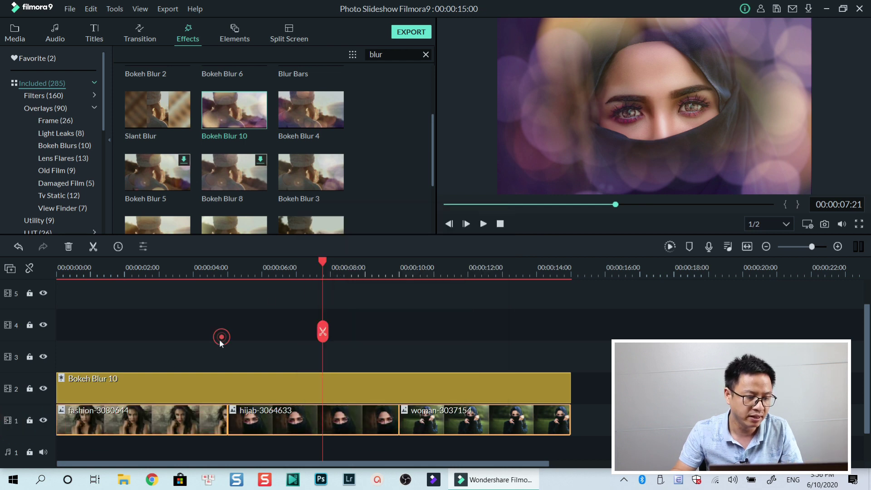
Lock video tracks 1 and 2, and paste the copied photos onto video track 3 at the start of the timeline
{"action": "left_click", "coordinate": [29, 389]}
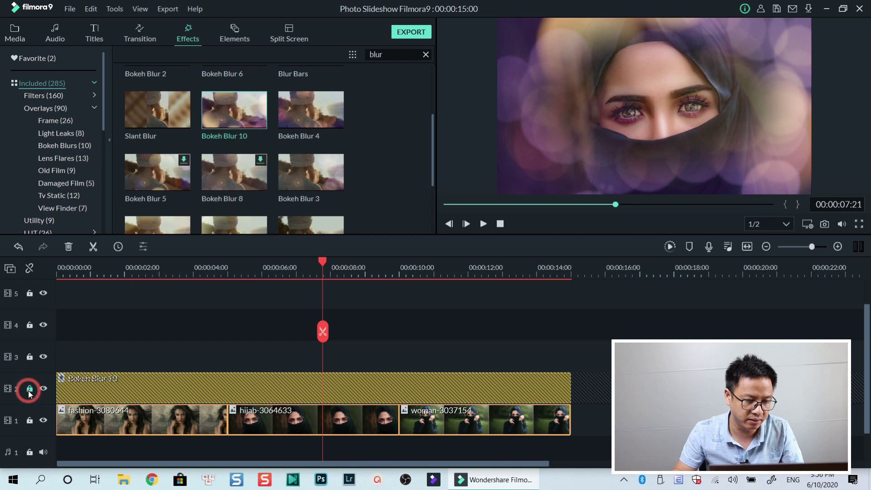
{"action": "left_click", "coordinate": [30, 420]}
{"action": "left_click", "coordinate": [63, 267]}
{"action": "left_click_drag", "start_coordinate": [63, 264], "coordinate": [42, 270]}
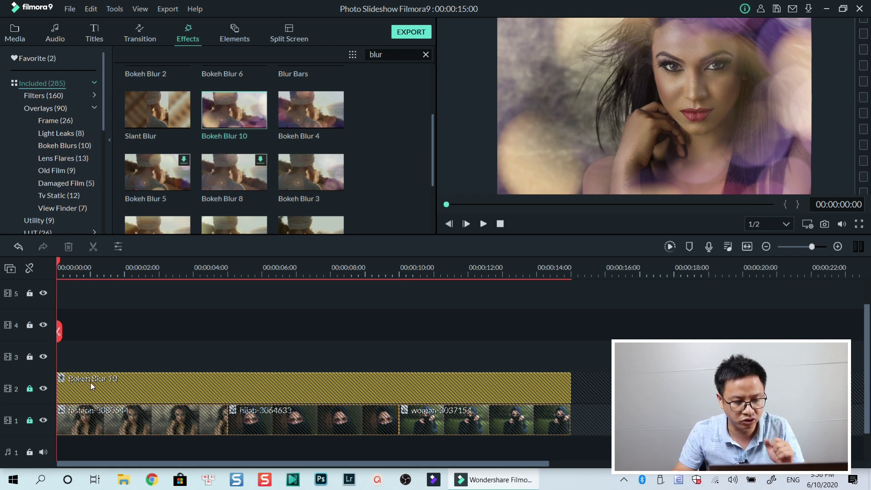
{"action": "key", "text": "ctrl+v"}
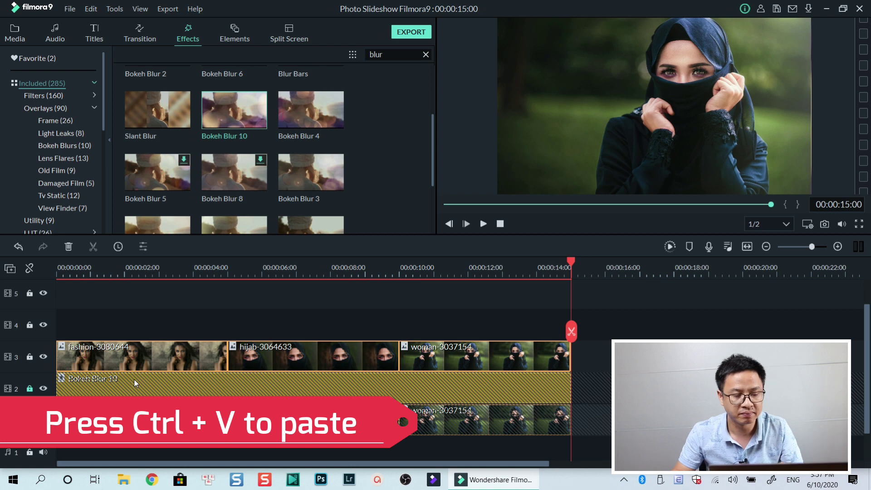
Apply the Border effect from the Utility category to the fashion-3080644 clip on video track 3
{"action": "left_click", "coordinate": [106, 268]}
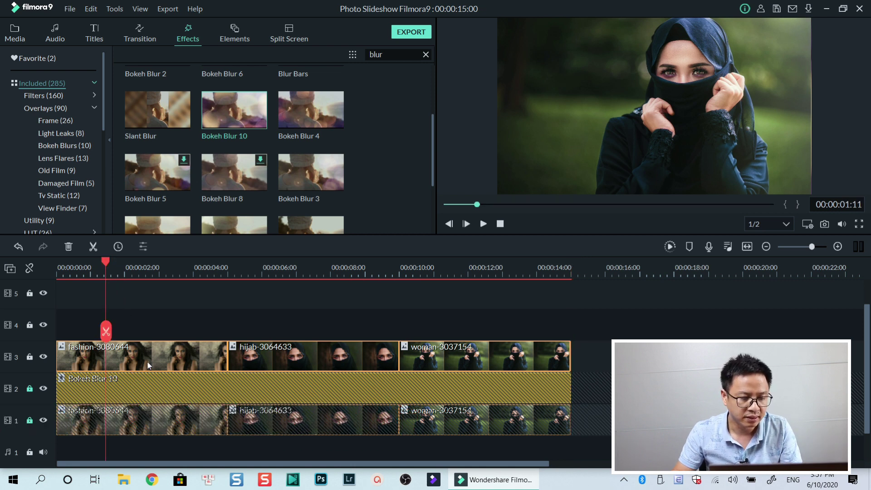
{"action": "left_click", "coordinate": [148, 365]}
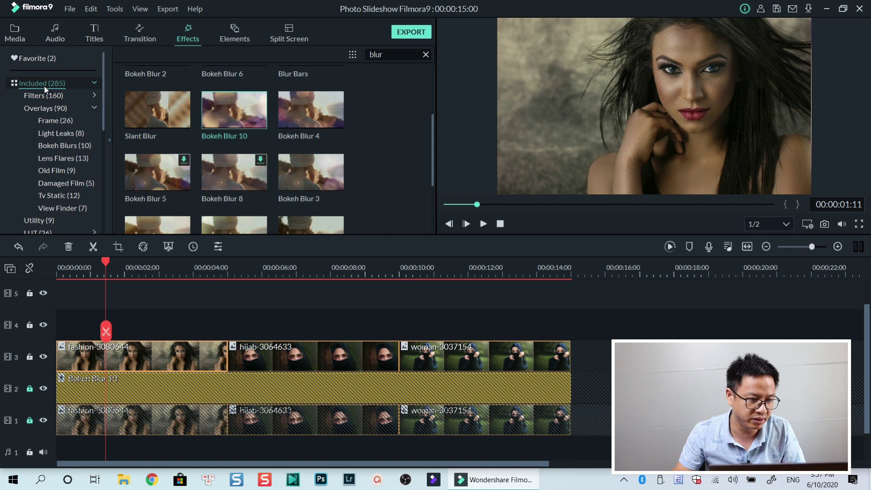
{"action": "left_click", "coordinate": [94, 82]}
{"action": "left_click", "coordinate": [93, 82]}
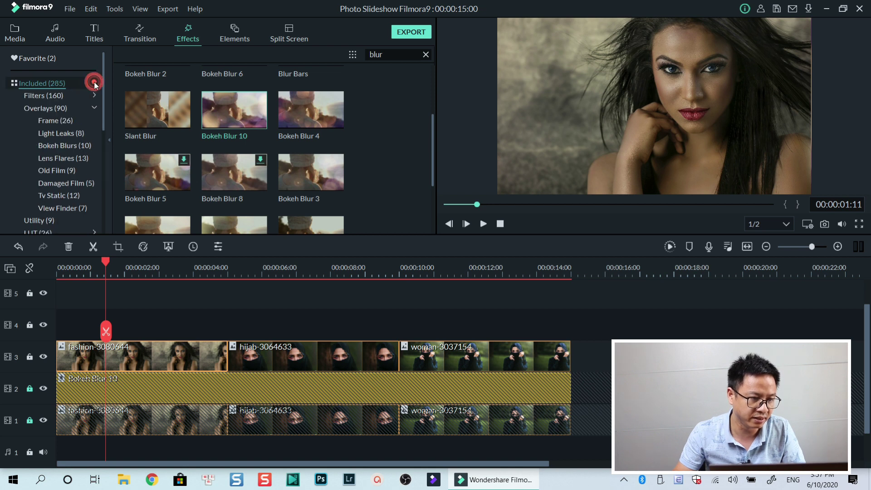
{"action": "scroll", "coordinate": [74, 157], "scroll_direction": "down", "scroll_amount": 1}
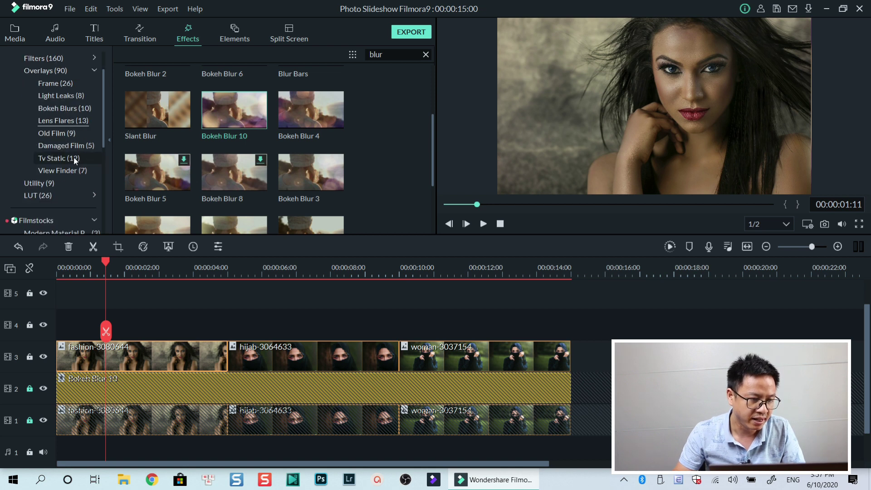
{"action": "left_click", "coordinate": [37, 186]}
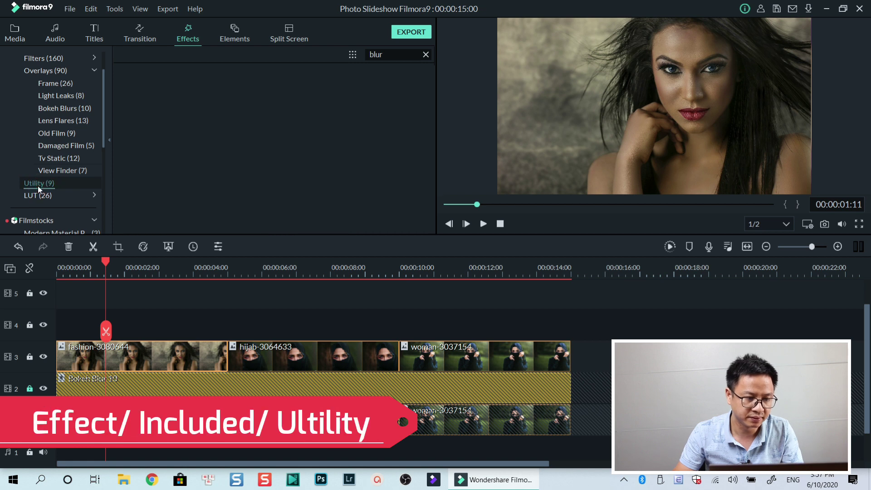
{"action": "left_click", "coordinate": [425, 55]}
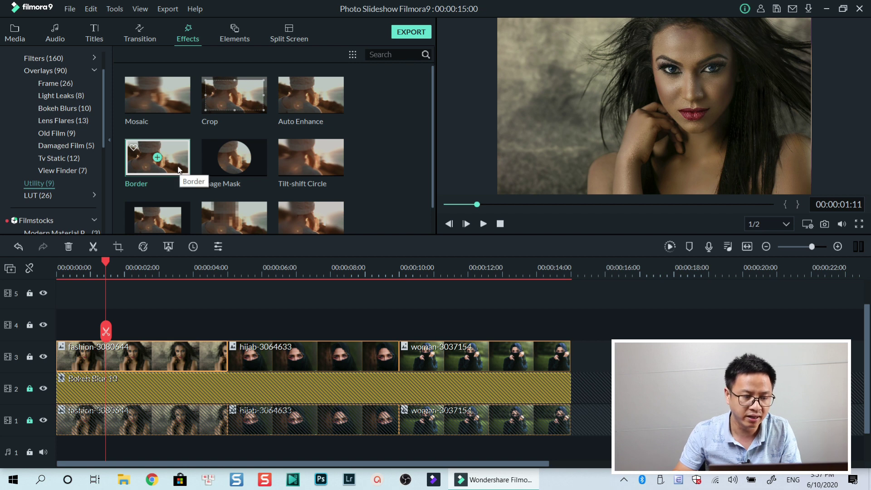
{"action": "left_click_drag", "start_coordinate": [178, 166], "coordinate": [87, 353]}
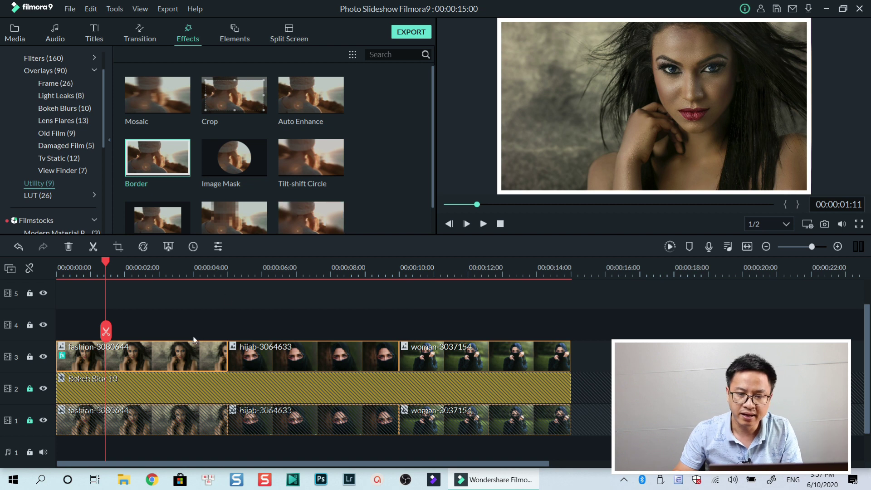
{"action": "left_click", "coordinate": [640, 80]}
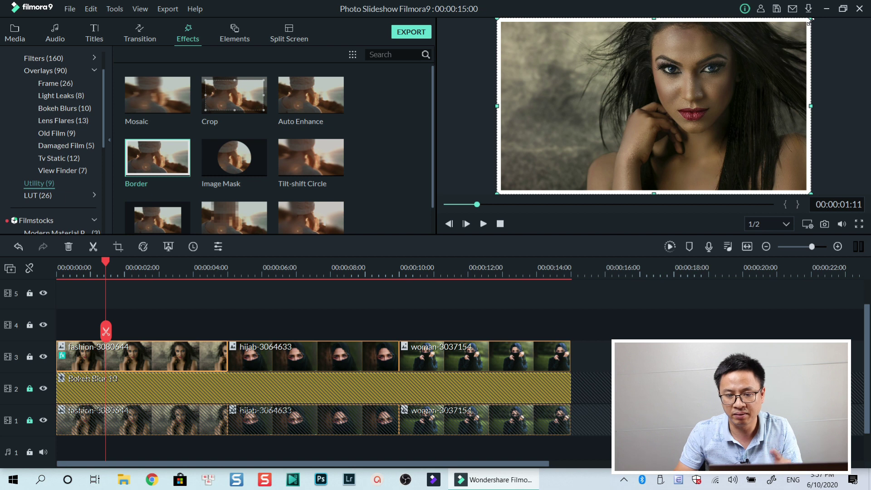
{"action": "left_click_drag", "start_coordinate": [810, 20], "coordinate": [765, 49]}
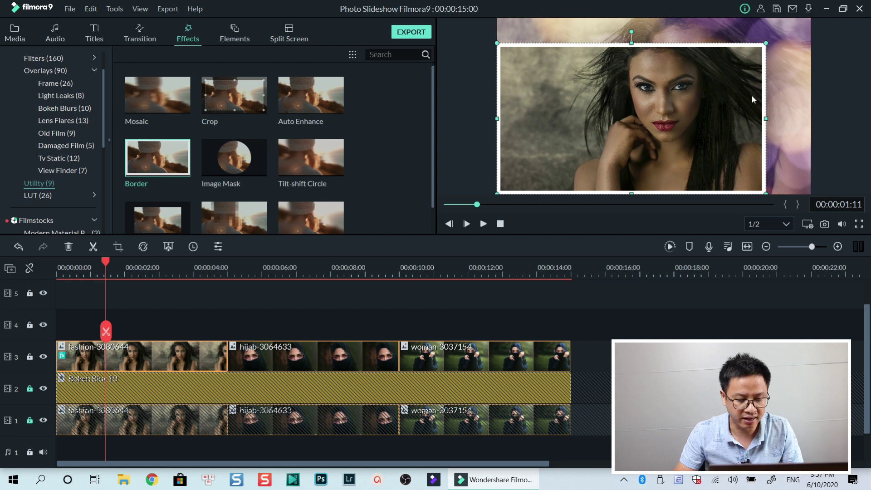
{"action": "key", "text": "ctrl+z"}
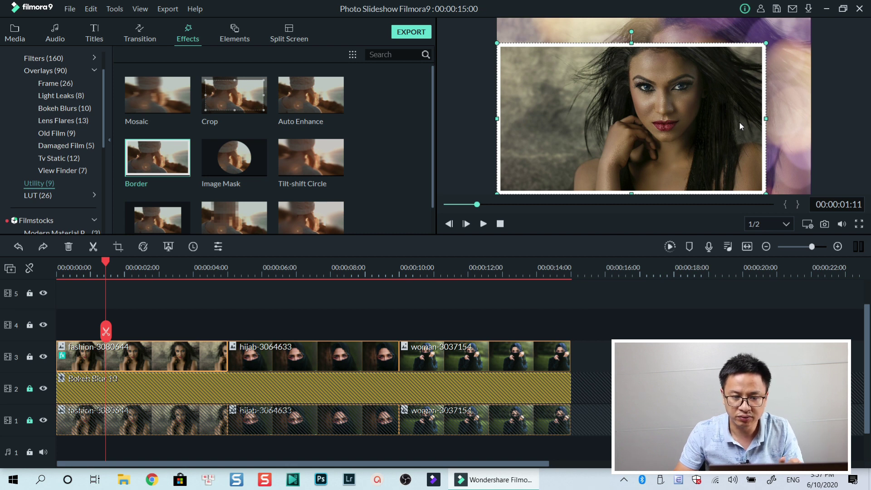
Scale the fashion-3080644 clip on video track 3 to 80% in its Transform settings
{"action": "double_click", "coordinate": [145, 359]}
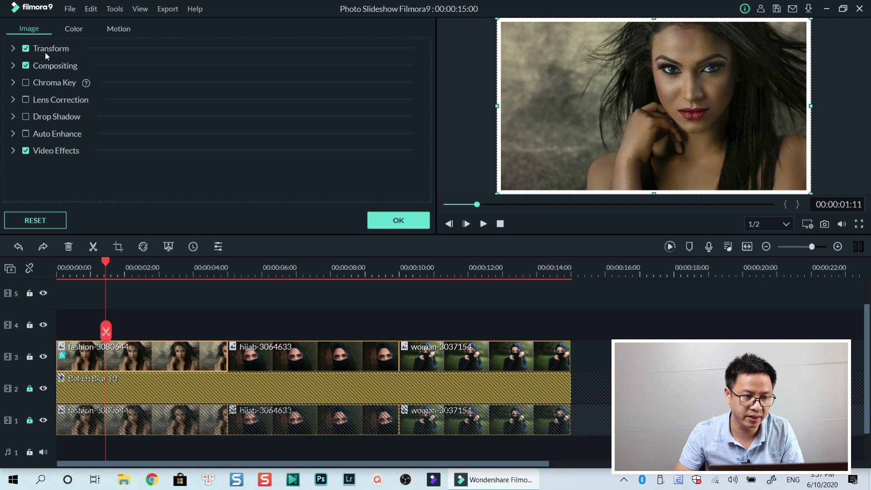
{"action": "left_click", "coordinate": [13, 49]}
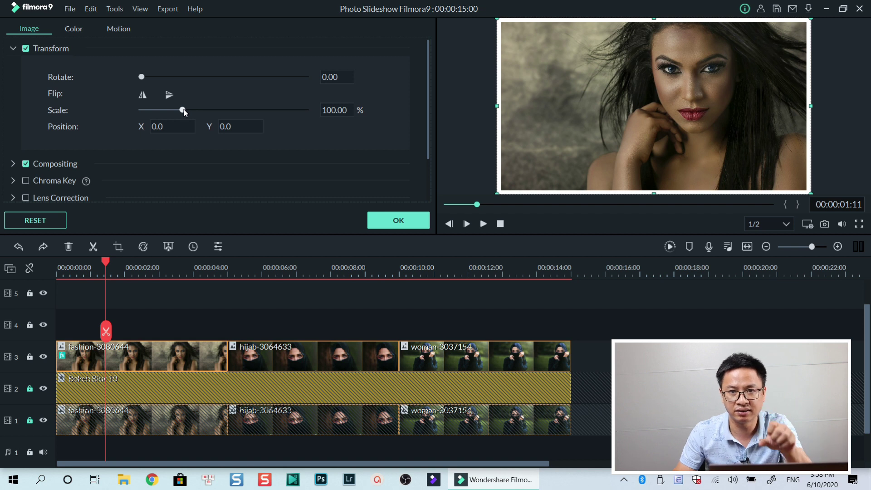
{"action": "mouse_move", "coordinate": [183, 111]}
{"action": "left_mouse_down"}
{"action": "mouse_move", "coordinate": [164, 112]}
{"action": "mouse_move", "coordinate": [177, 113]}
{"action": "left_mouse_up"}
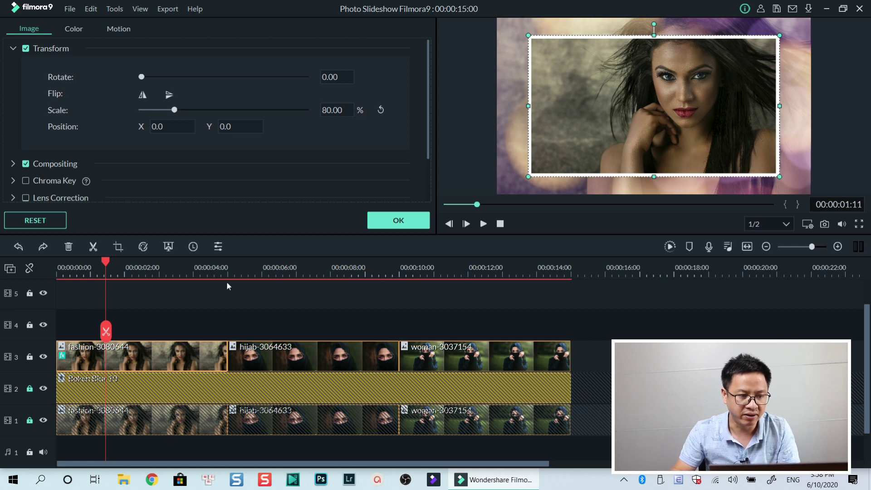
Set the Border effect's start color to pinkish purple and its end color to dark red
{"action": "scroll", "coordinate": [338, 133], "scroll_direction": "down", "scroll_amount": 2}
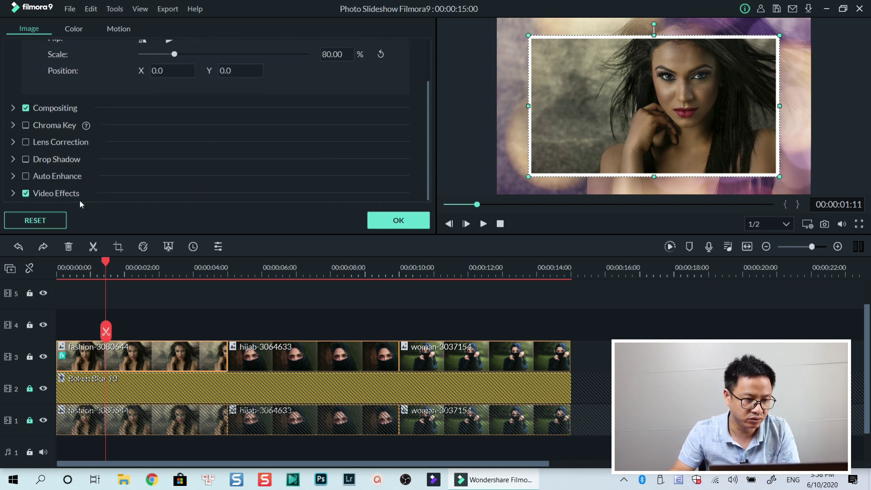
{"action": "left_click", "coordinate": [13, 194]}
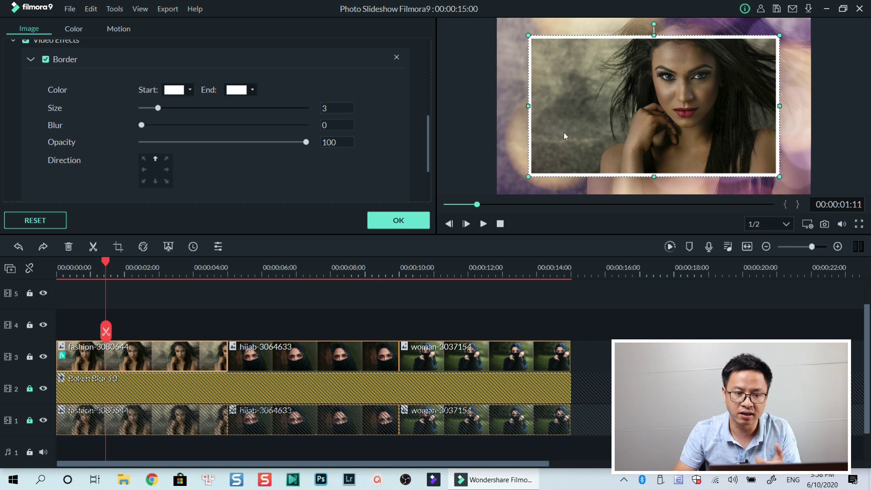
{"action": "left_click", "coordinate": [189, 90]}
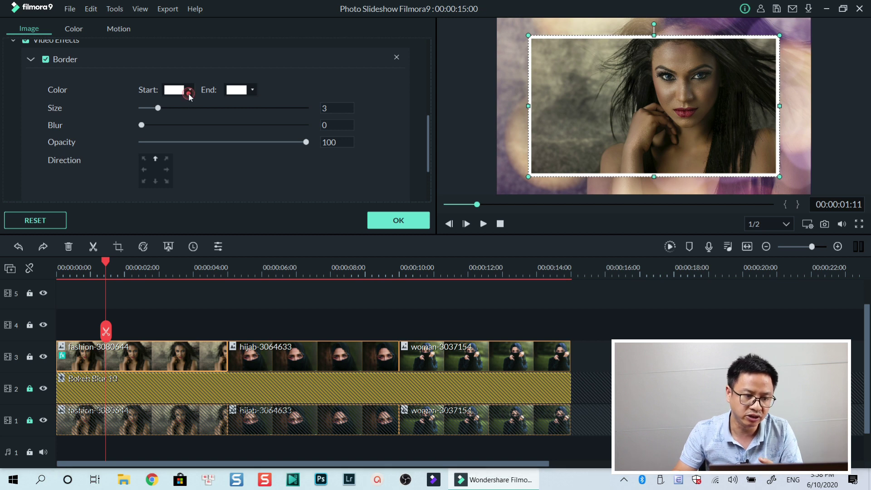
{"action": "left_click", "coordinate": [181, 107]}
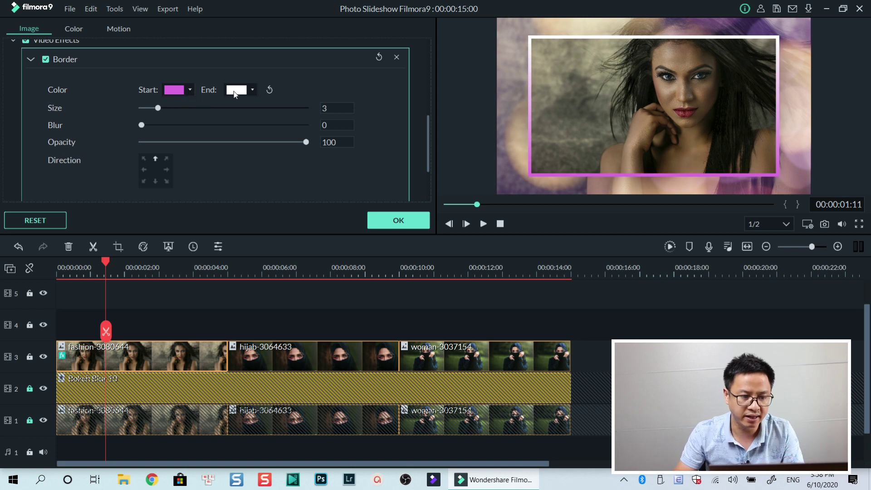
{"action": "left_click", "coordinate": [252, 90]}
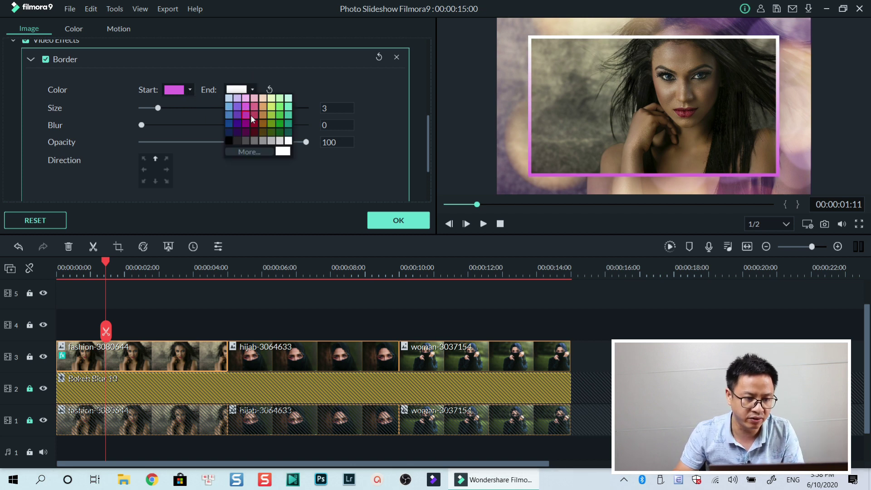
{"action": "left_click", "coordinate": [253, 123]}
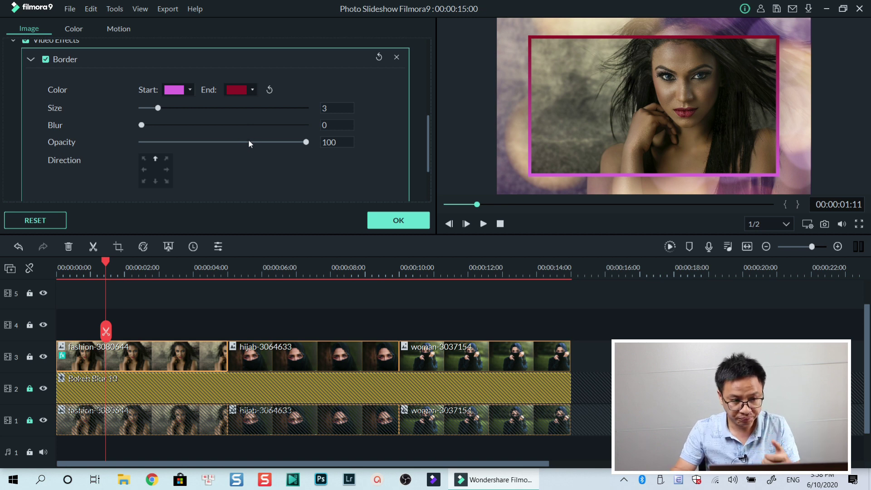
Enable Drop Shadow on the fashion-3080644 clip on video track 3 and set its distance to 5
{"action": "scroll", "coordinate": [302, 173], "scroll_direction": "up", "scroll_amount": 3}
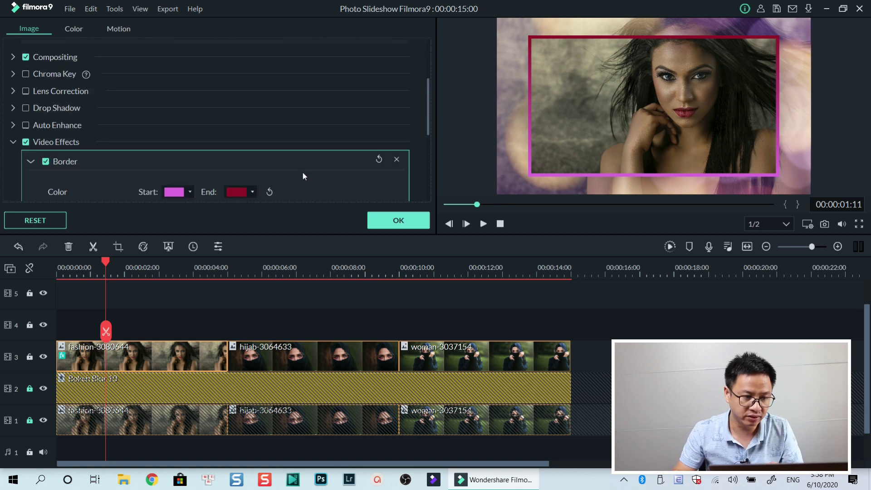
{"action": "left_click", "coordinate": [26, 108]}
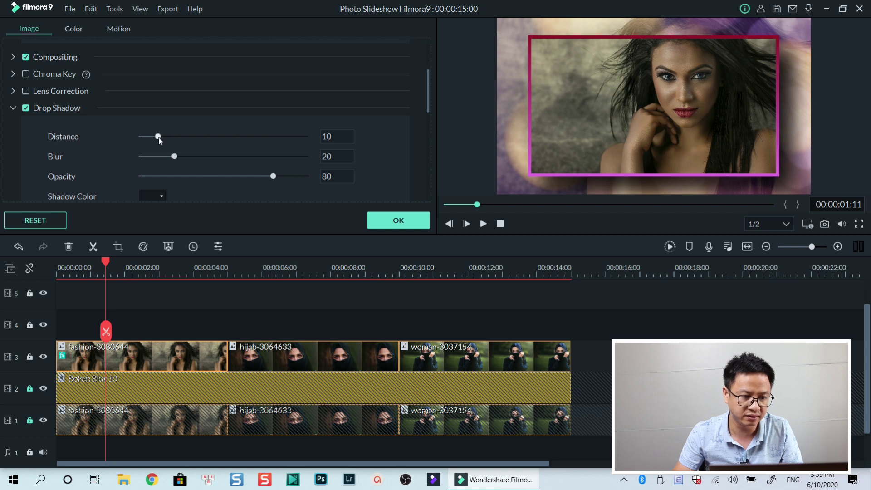
{"action": "left_click", "coordinate": [334, 136]}
{"action": "type", "text": "5"}
{"action": "left_click", "coordinate": [392, 137]}
{"action": "scroll", "coordinate": [393, 138], "scroll_direction": "down", "scroll_amount": 2}
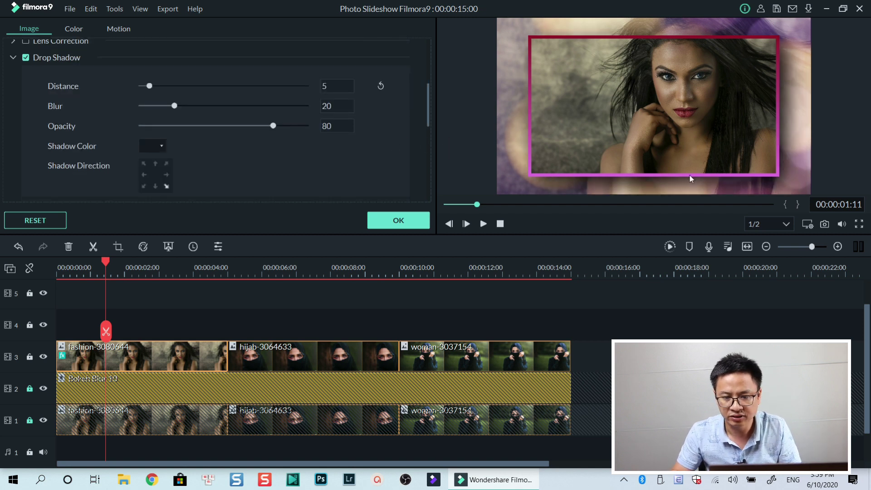
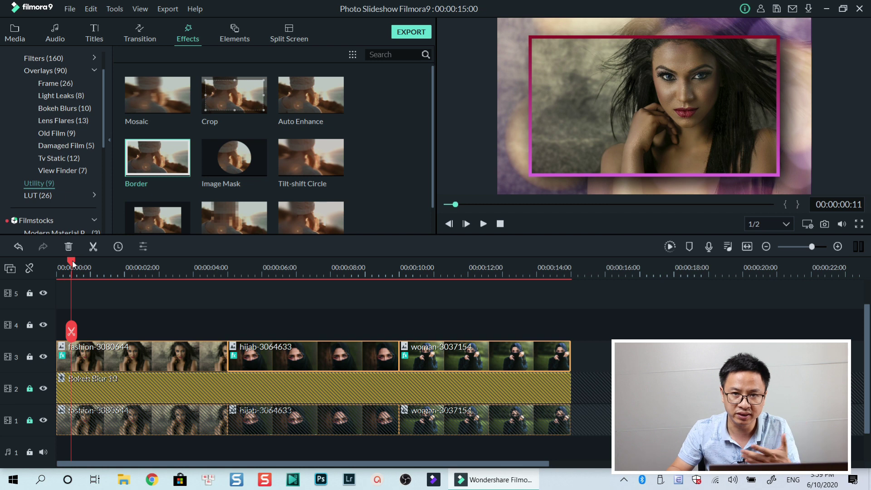
Play the slideshow from the start to review the bordered photos over the blurred background
{"action": "left_click_drag", "start_coordinate": [73, 264], "coordinate": [41, 268]}
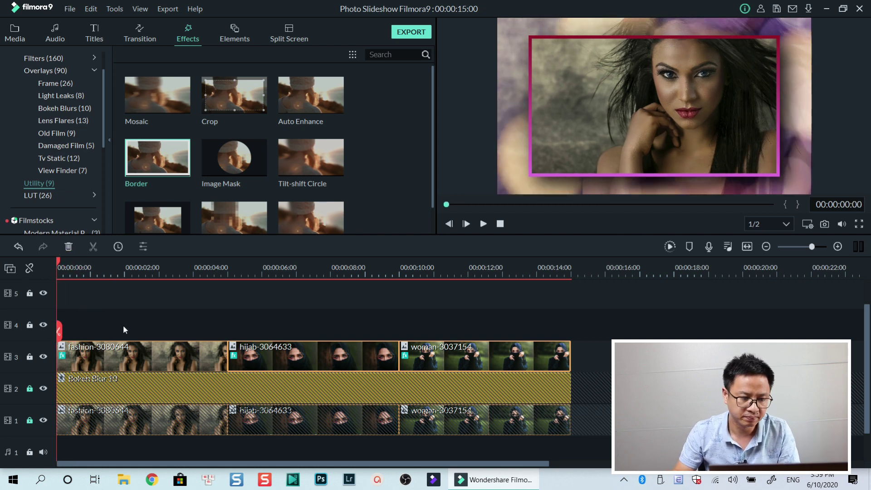
{"action": "key", "text": "space"}
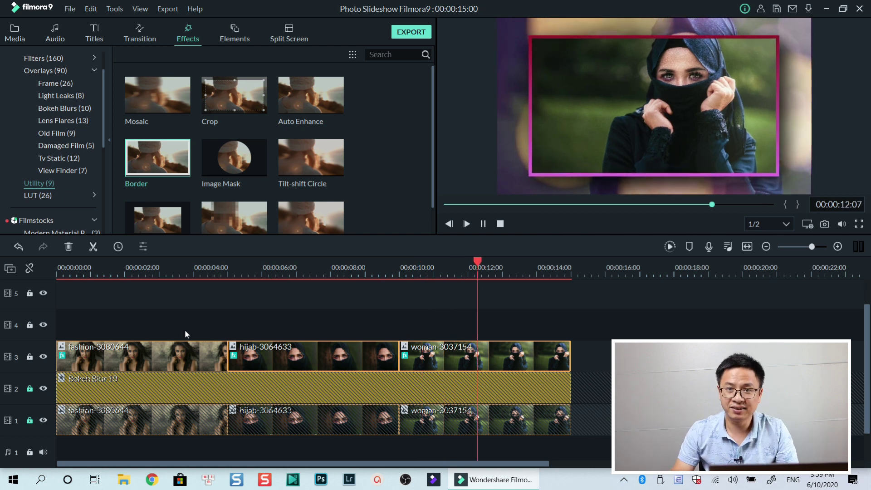
{"action": "key", "text": "space"}
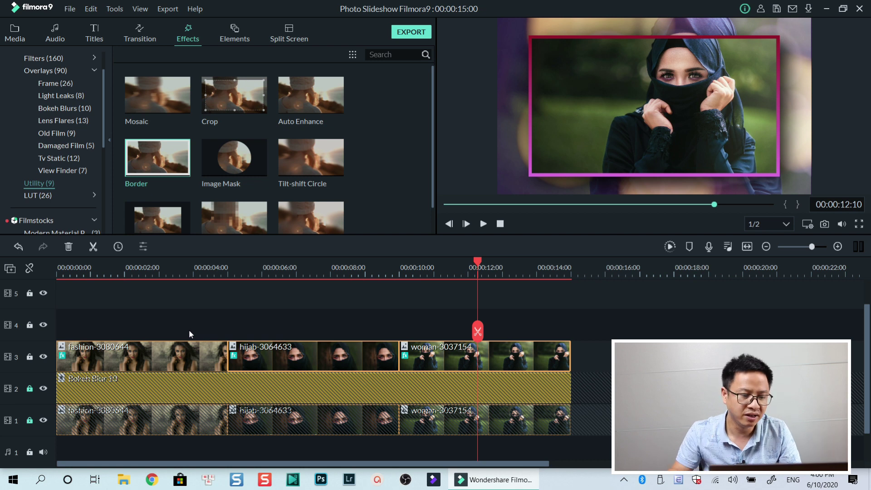
On video track 3, apply the Bounce to zoom in 1 motion to the fashion-3080644 clip and Bounce to zoom in 2 to the hijab-3064633 clip
{"action": "left_click", "coordinate": [125, 275]}
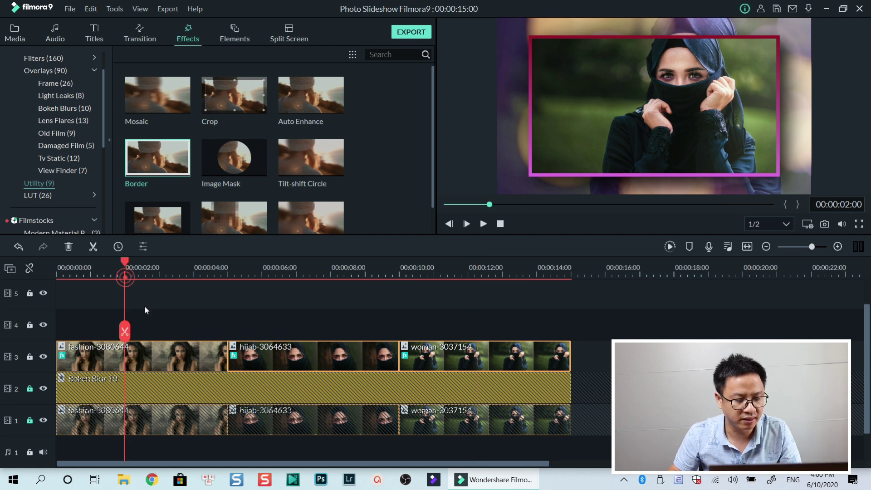
{"action": "double_click", "coordinate": [160, 358]}
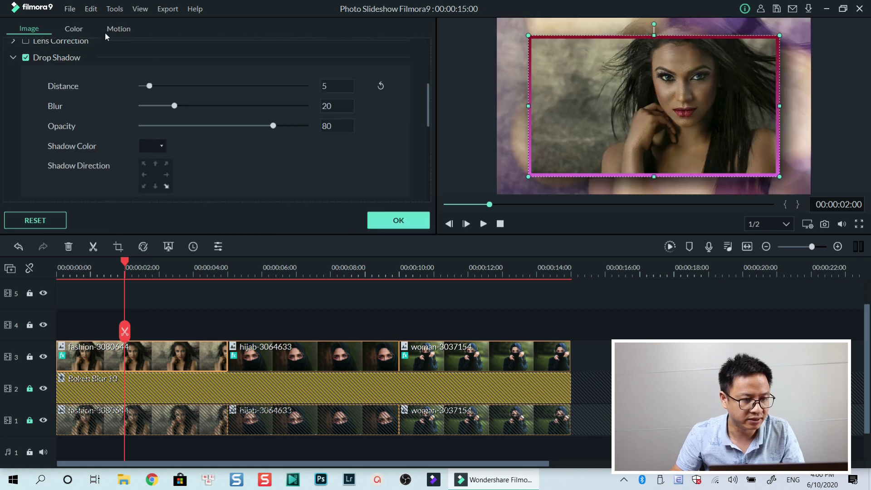
{"action": "left_click", "coordinate": [118, 28]}
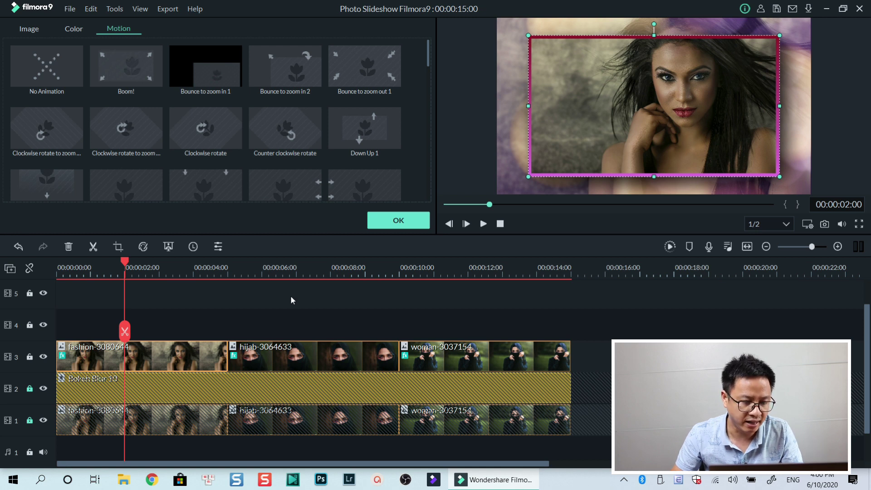
{"action": "left_click", "coordinate": [410, 220]}
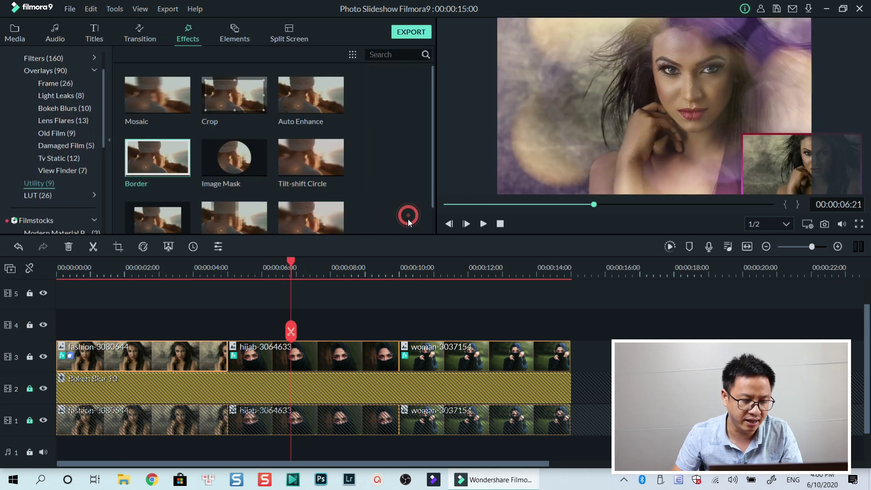
{"action": "double_click", "coordinate": [323, 357]}
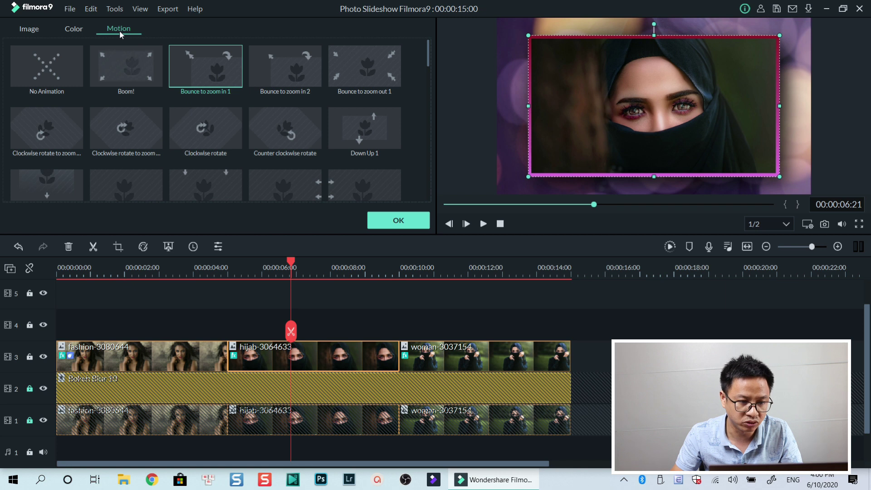
{"action": "double_click", "coordinate": [289, 73]}
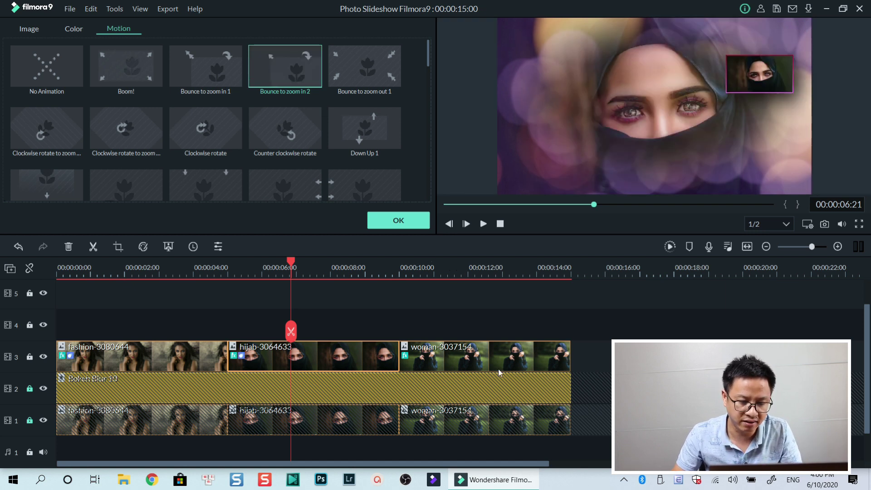
Apply the Boom! motion to the woman-3037154 clip on video track 3
{"action": "left_click", "coordinate": [458, 270]}
{"action": "left_click", "coordinate": [499, 358]}
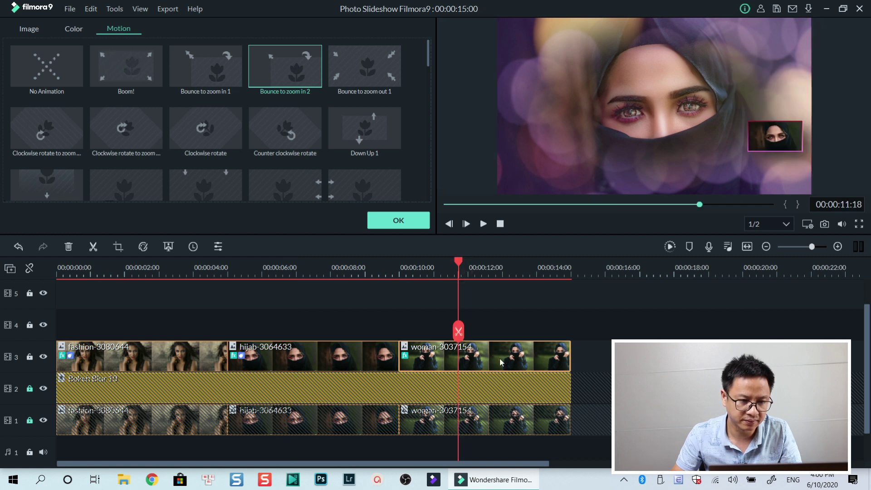
{"action": "left_click", "coordinate": [499, 358]}
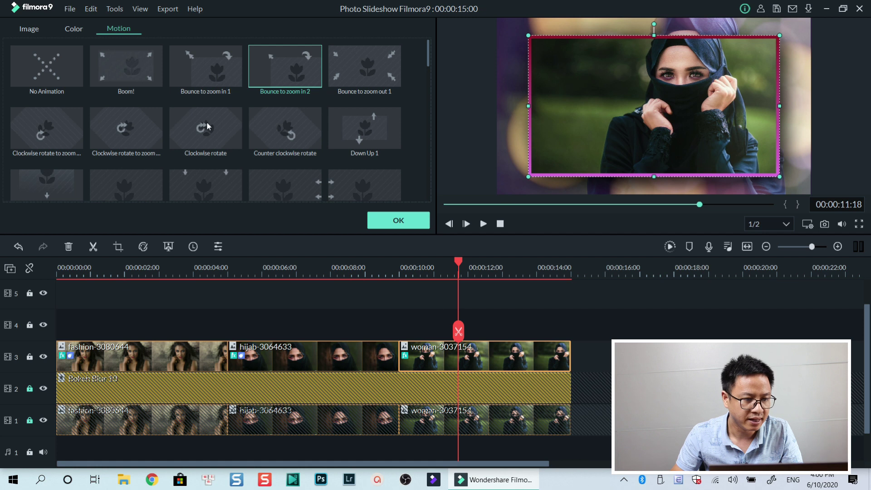
{"action": "left_click", "coordinate": [127, 74]}
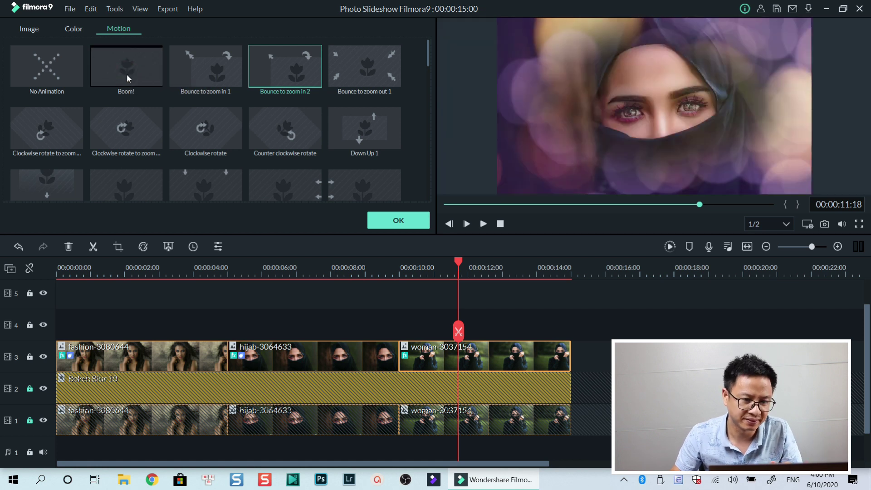
{"action": "double_click", "coordinate": [134, 74]}
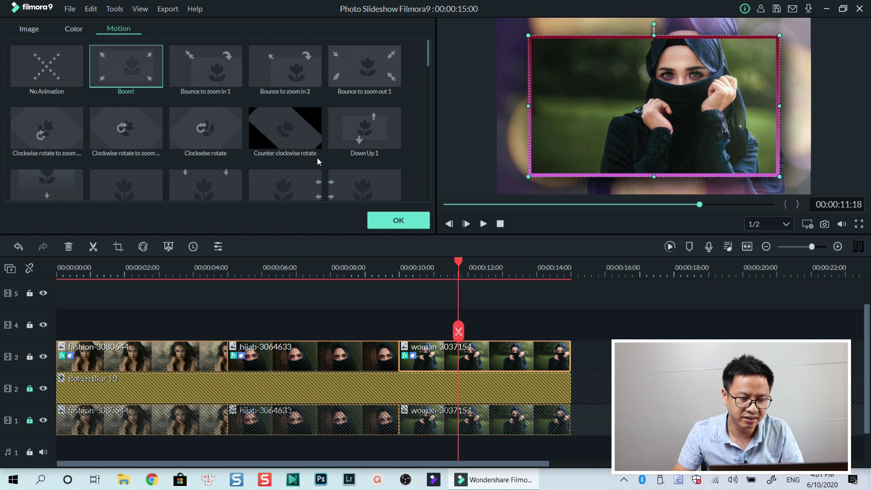
{"action": "left_click", "coordinate": [383, 222]}
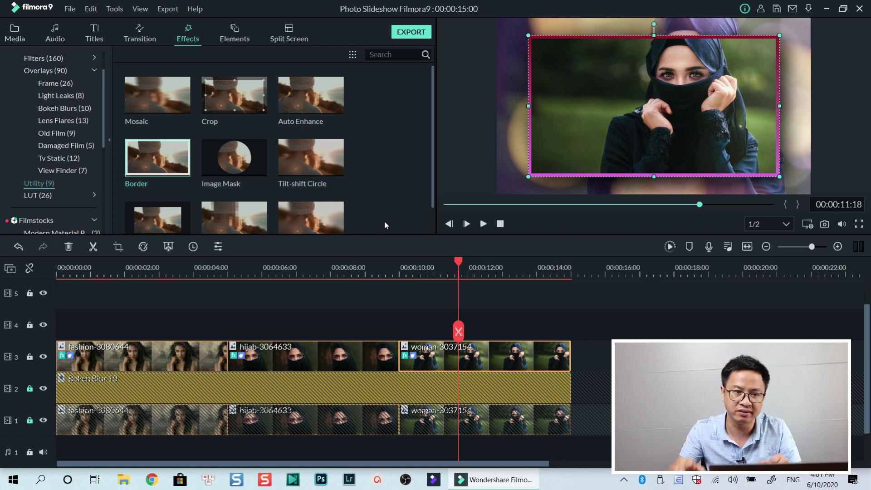
On video track 3, add a Warp Zoom 3 transition between the first two photos and a Ripper transition between the last two
{"action": "left_click", "coordinate": [140, 36]}
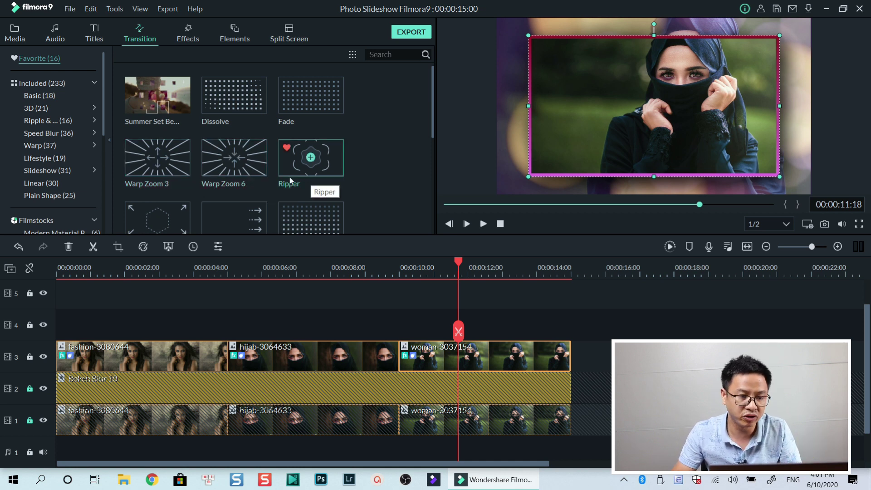
{"action": "left_click_drag", "start_coordinate": [179, 171], "coordinate": [257, 356]}
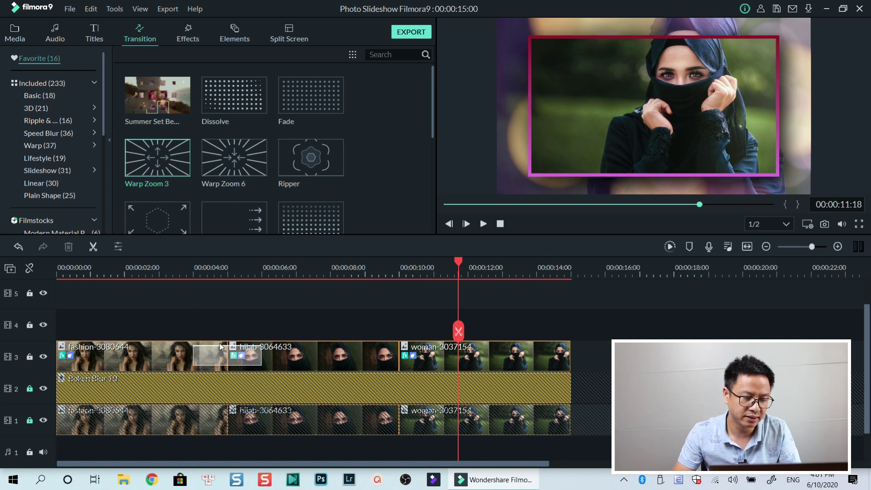
{"action": "left_click", "coordinate": [250, 356]}
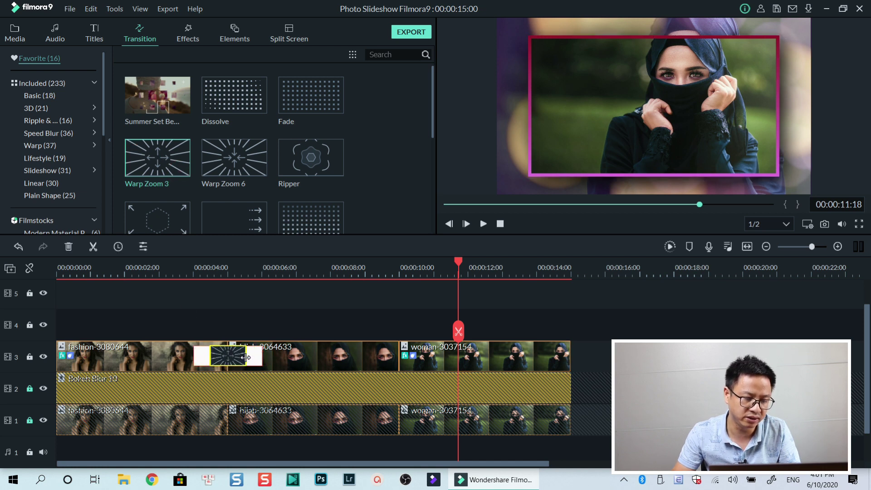
{"action": "left_click", "coordinate": [258, 172]}
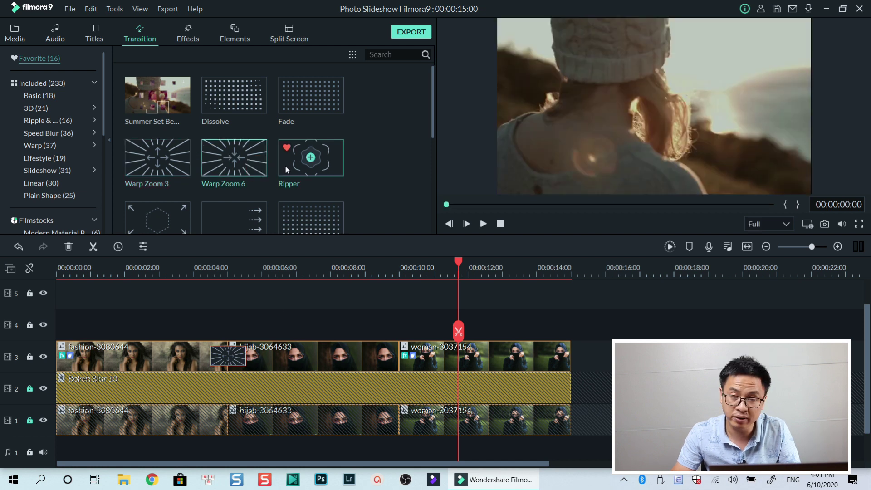
{"action": "left_click_drag", "start_coordinate": [286, 170], "coordinate": [424, 358]}
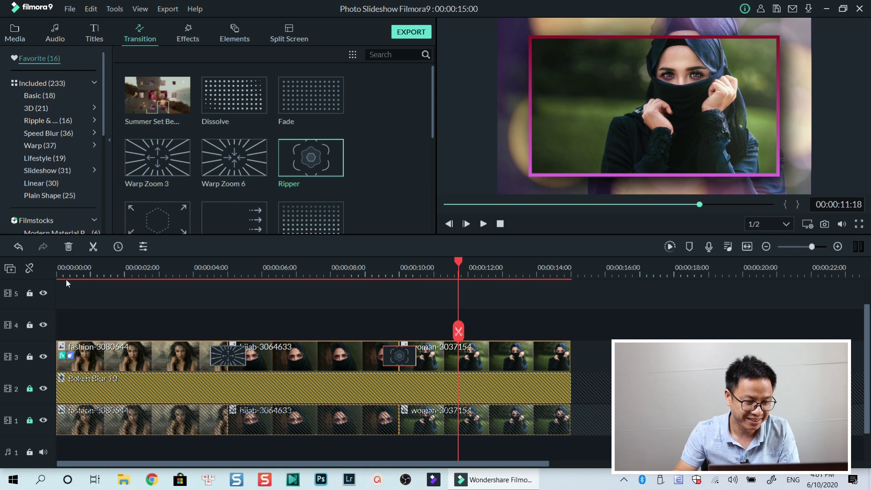
Place Lily of the Valley Pack Overlay 04 at the start of video track 4 and extend it to the end of the photos
{"action": "left_click", "coordinate": [138, 349]}
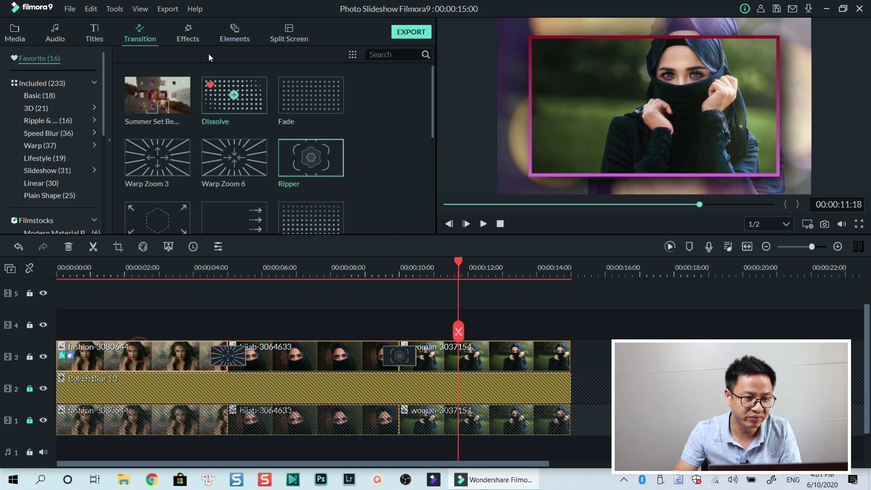
{"action": "left_click", "coordinate": [187, 34]}
{"action": "scroll", "coordinate": [96, 123], "scroll_direction": "down", "scroll_amount": 1}
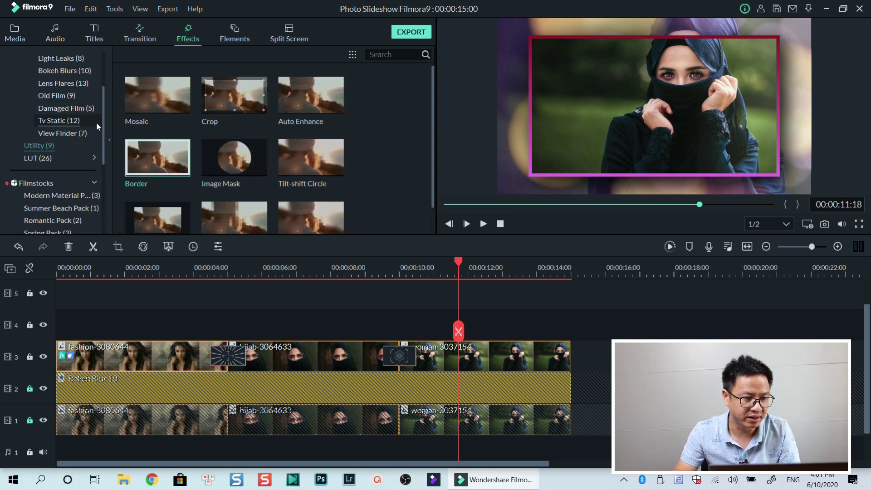
{"action": "scroll", "coordinate": [96, 121], "scroll_direction": "down", "scroll_amount": 1}
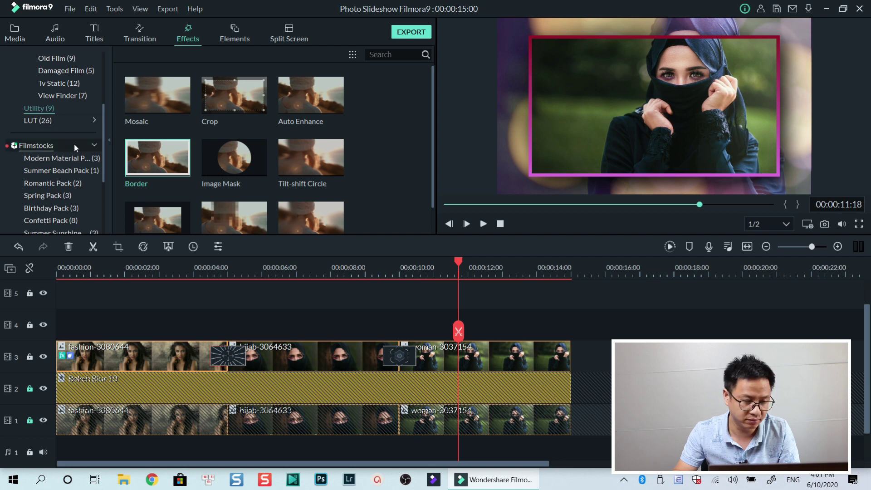
{"action": "scroll", "coordinate": [74, 143], "scroll_direction": "down", "scroll_amount": 3}
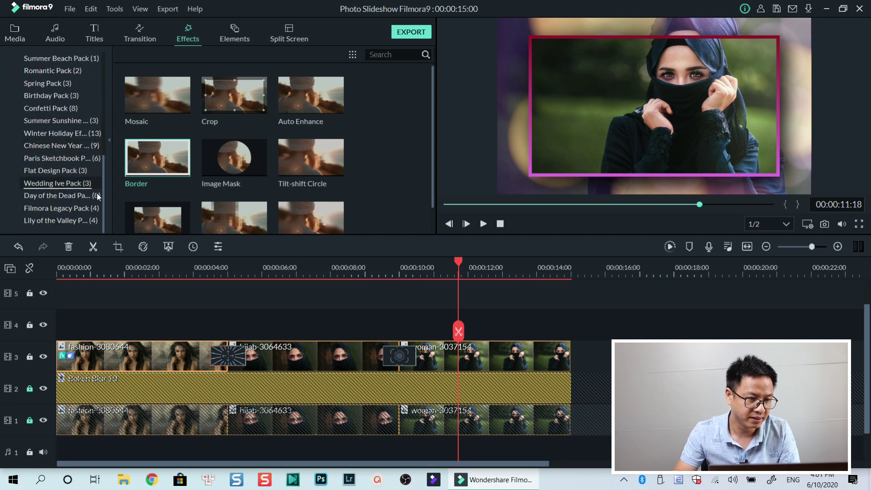
{"action": "left_click", "coordinate": [59, 219]}
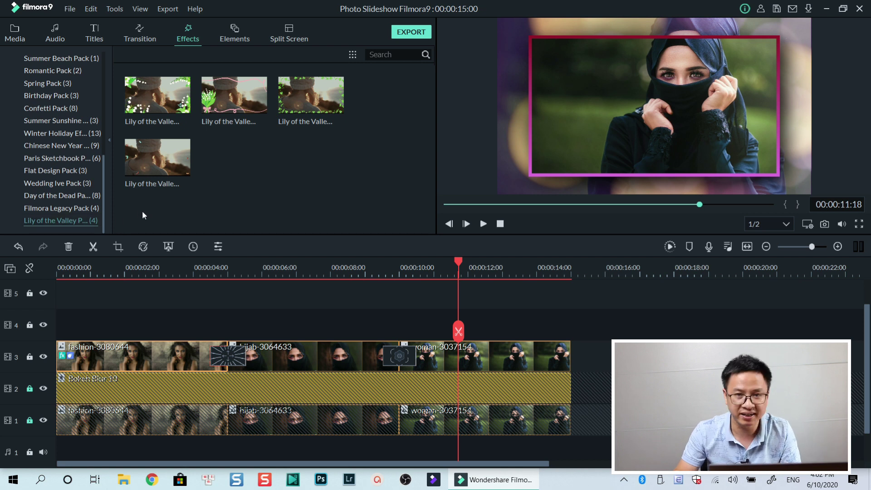
{"action": "mouse_move", "coordinate": [157, 160]}
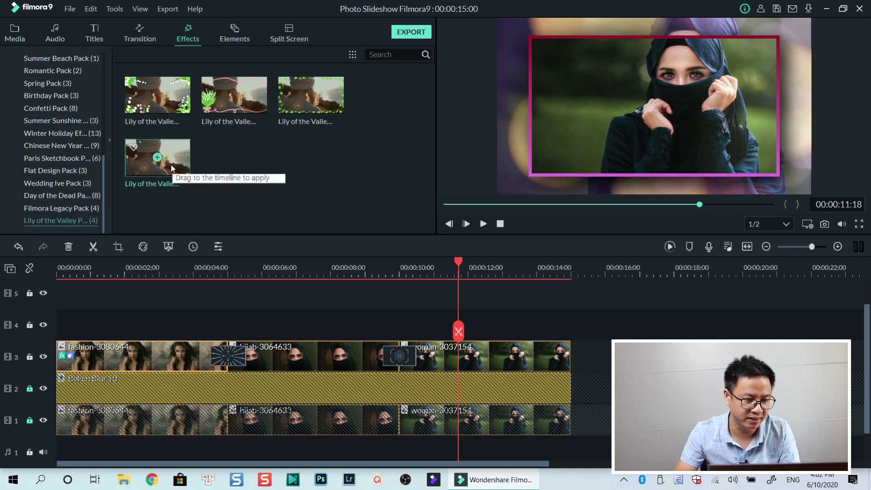
{"action": "left_click_drag", "start_coordinate": [171, 164], "coordinate": [54, 327]}
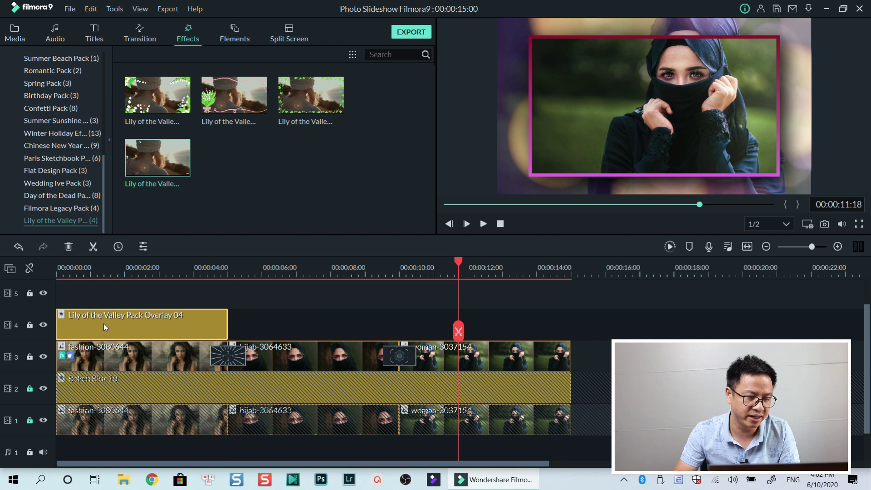
{"action": "left_click_drag", "start_coordinate": [227, 325], "coordinate": [572, 326]}
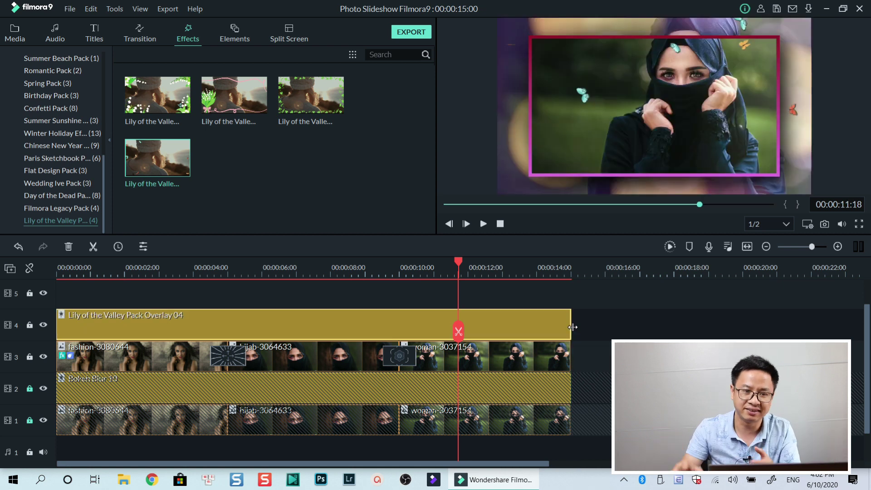
Play the slideshow from the beginning to review the motions, transitions and butterfly overlay
{"action": "left_click", "coordinate": [62, 274]}
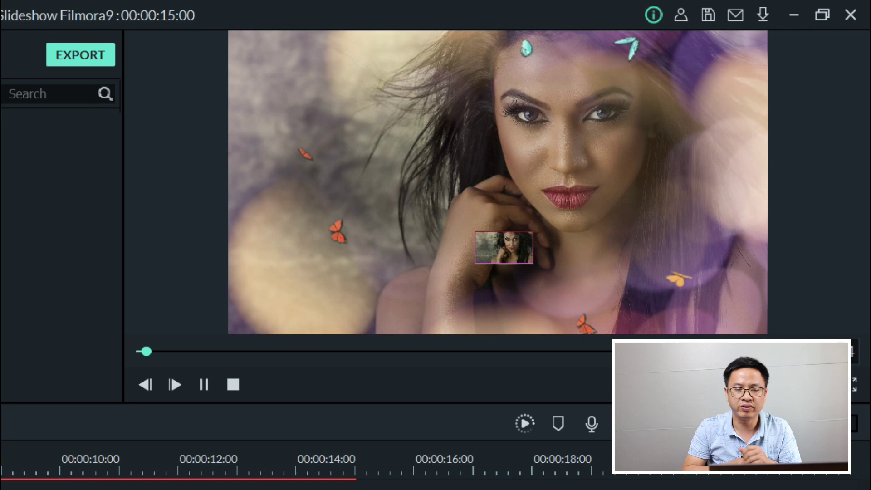
{"action": "key", "text": "space"}
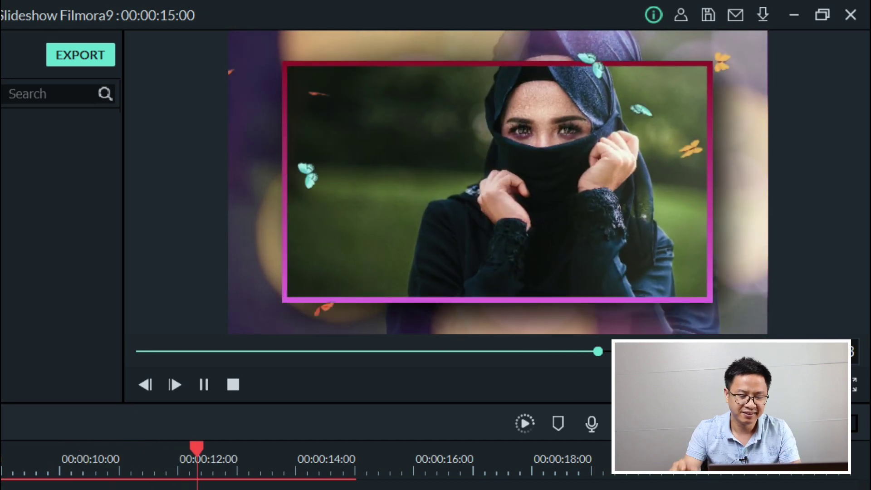
{"action": "key", "text": "space"}
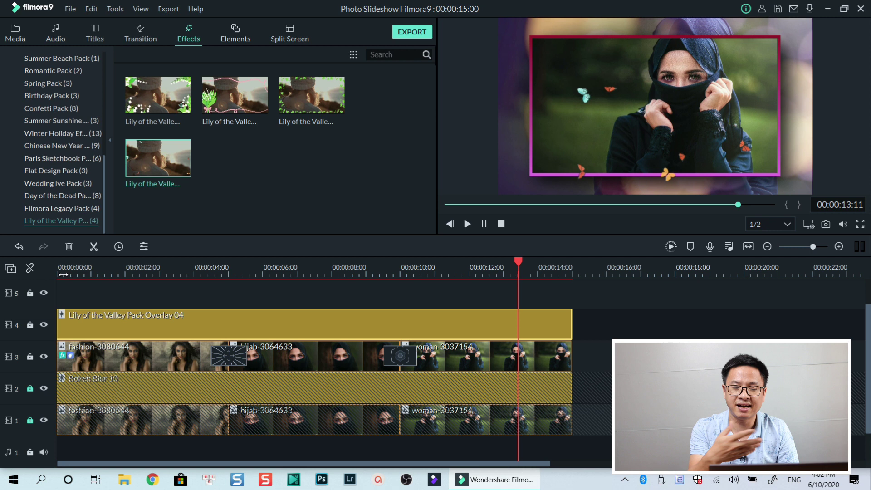
{"action": "key", "text": "space"}
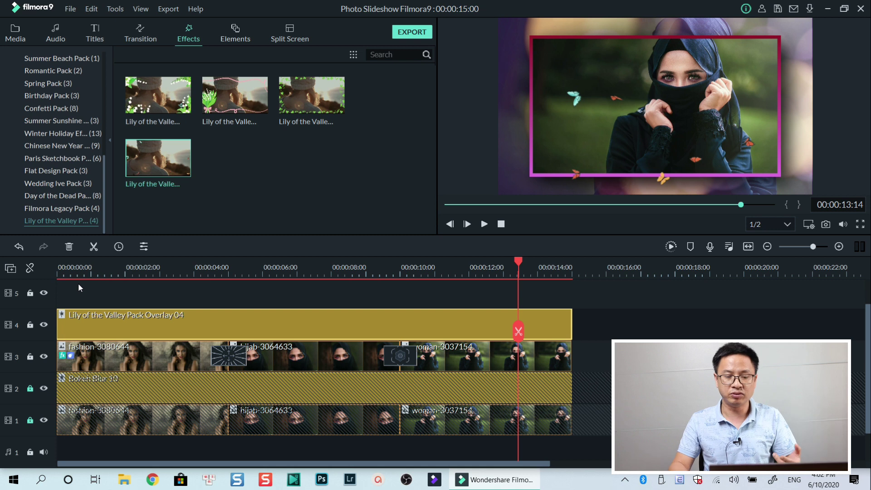
Place the playhead just past the end of the photos and unlock video tracks 1 and 2
{"action": "left_click", "coordinate": [588, 265]}
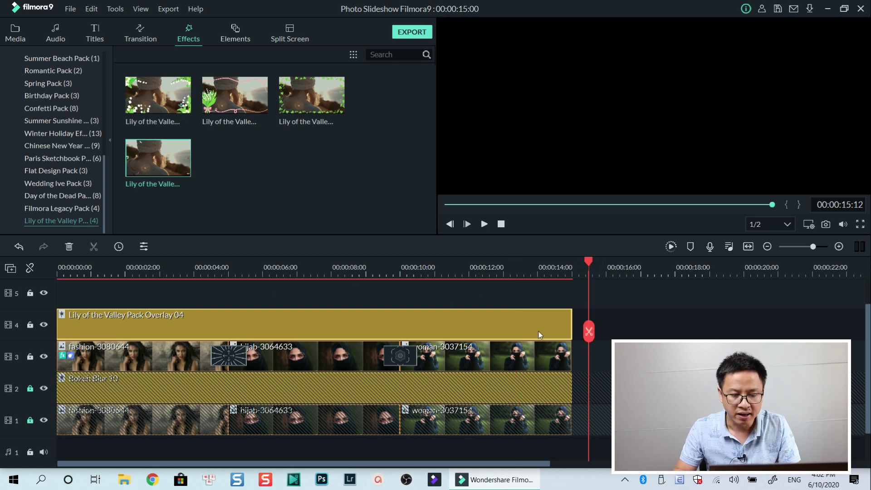
{"action": "scroll", "coordinate": [561, 355], "scroll_direction": "down", "scroll_amount": 1}
{"action": "left_click", "coordinate": [30, 386]}
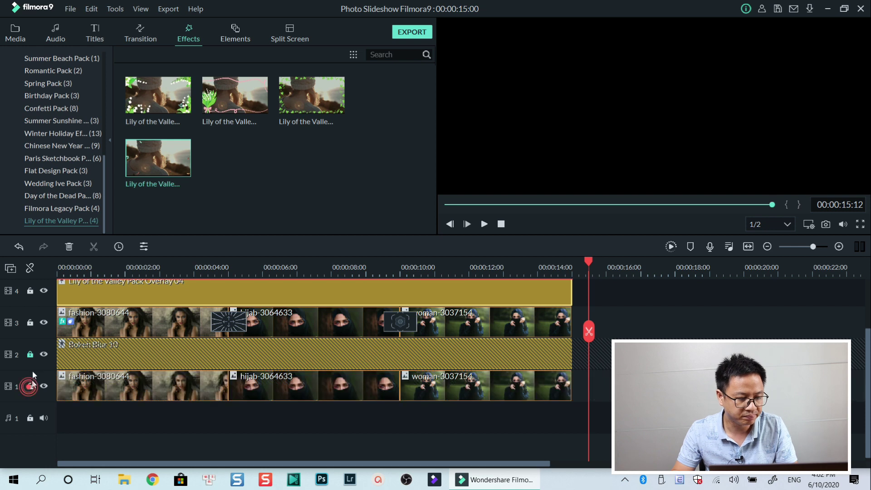
{"action": "left_click", "coordinate": [31, 355]}
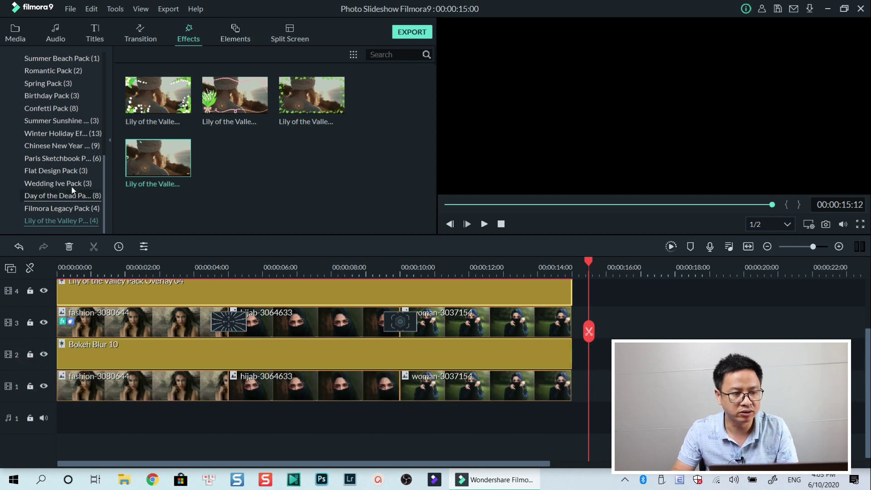
Add the White sample color directly after the last photo on video track 1 and play it briefly
{"action": "left_click", "coordinate": [13, 39]}
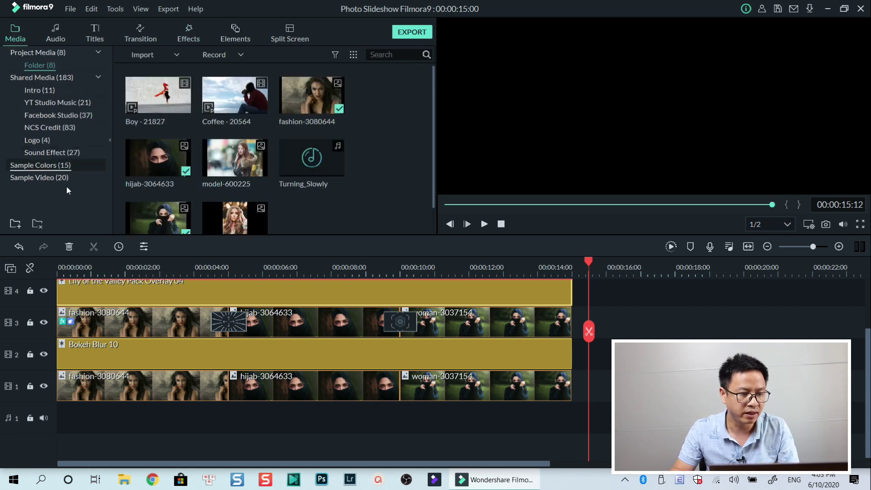
{"action": "left_click", "coordinate": [40, 167]}
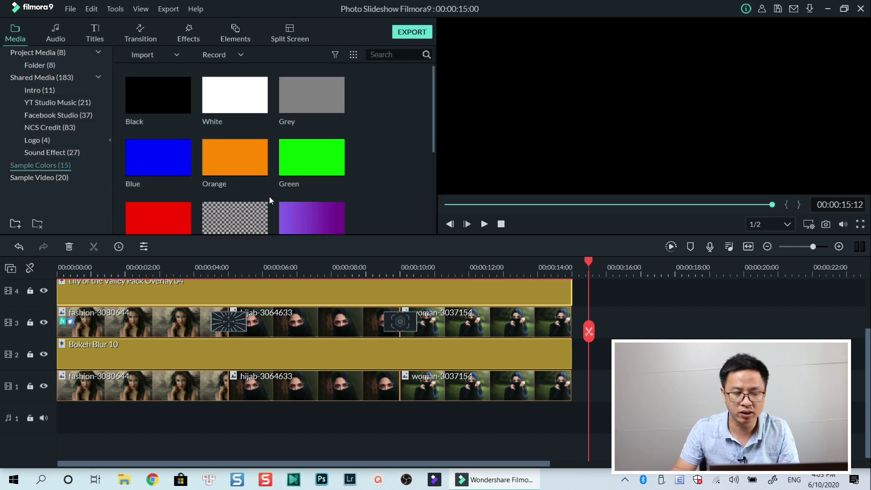
{"action": "scroll", "coordinate": [264, 193], "scroll_direction": "down", "scroll_amount": 3}
{"action": "scroll", "coordinate": [260, 152], "scroll_direction": "up", "scroll_amount": 3}
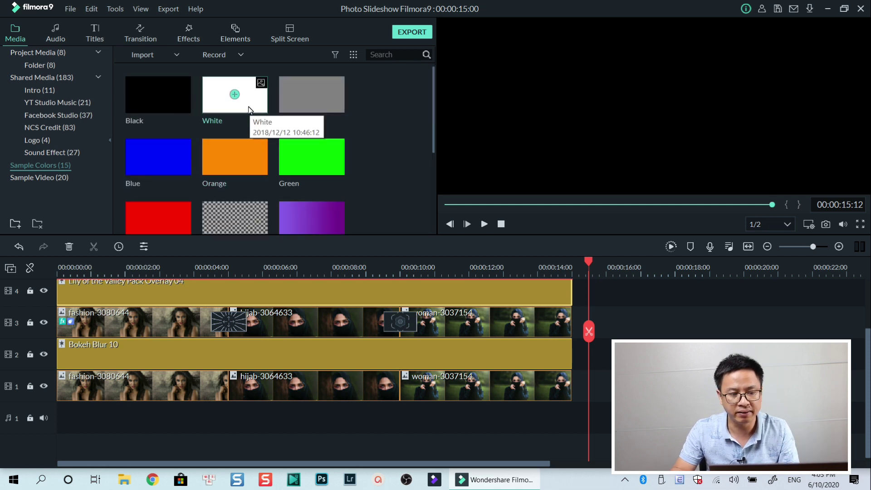
{"action": "left_click_drag", "start_coordinate": [249, 109], "coordinate": [578, 372]}
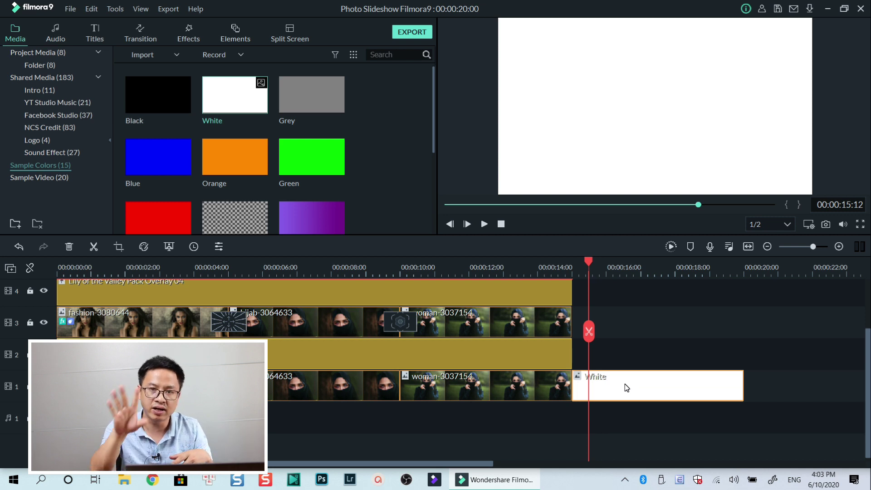
{"action": "key", "text": "space"}
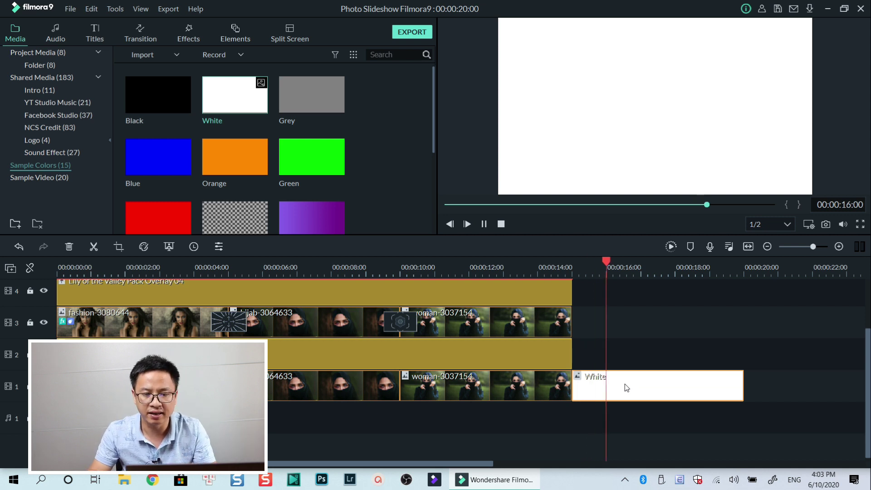
{"action": "key", "text": "space"}
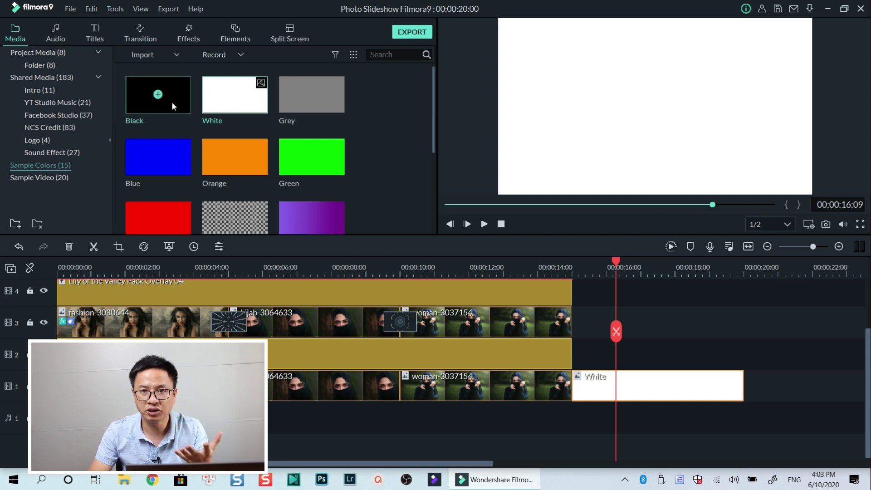
Stack the model-600225 photo on track 2 and the woman-with-orange-petaled-flower photo on track 3 above the White clip
{"action": "left_click", "coordinate": [42, 65]}
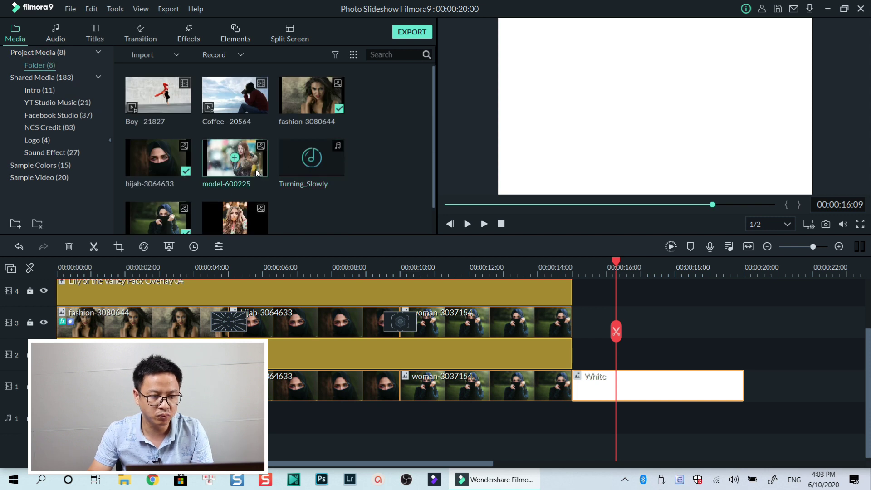
{"action": "left_click_drag", "start_coordinate": [255, 169], "coordinate": [573, 355]}
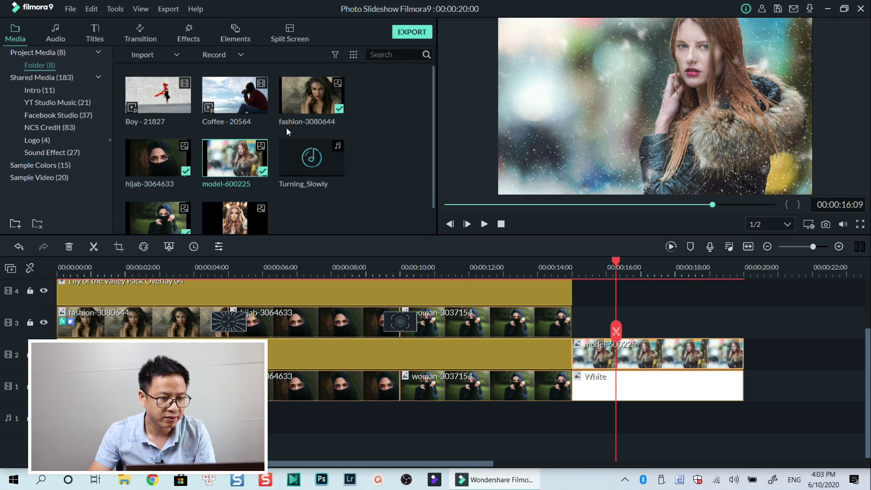
{"action": "scroll", "coordinate": [257, 176], "scroll_direction": "down", "scroll_amount": 1}
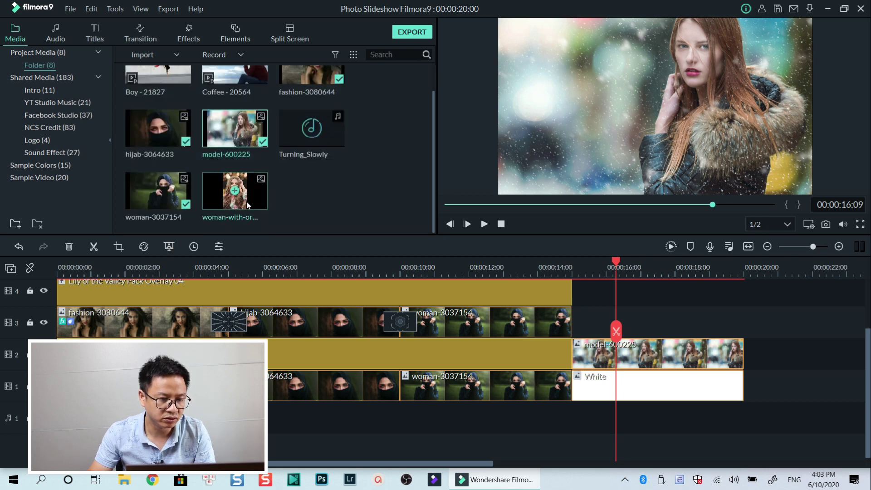
{"action": "left_click_drag", "start_coordinate": [248, 205], "coordinate": [578, 329]}
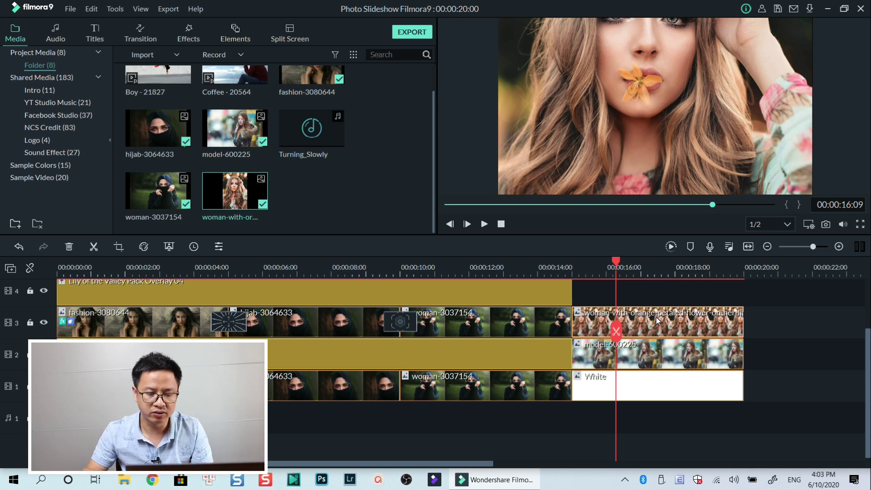
Apply the Border utility effect to the woman-with-orange-petaled-flower clip on video track 3
{"action": "left_click", "coordinate": [195, 41]}
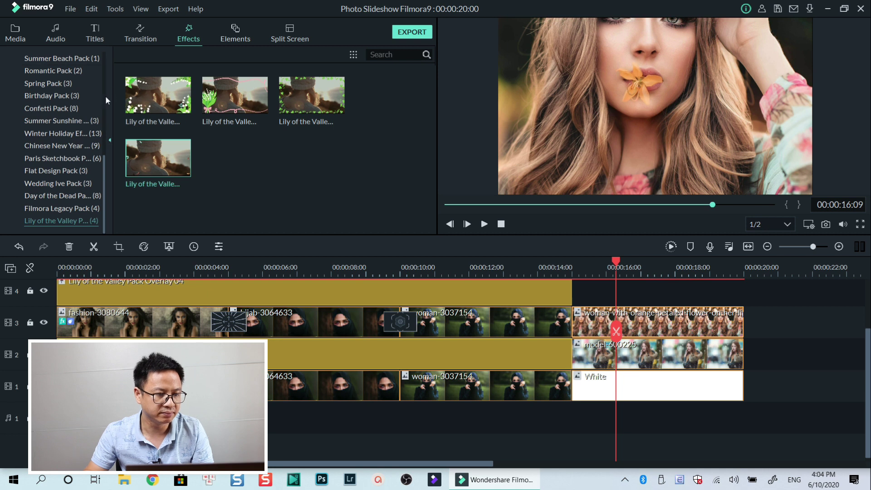
{"action": "scroll", "coordinate": [105, 96], "scroll_direction": "up", "scroll_amount": 3}
{"action": "left_click", "coordinate": [41, 146]}
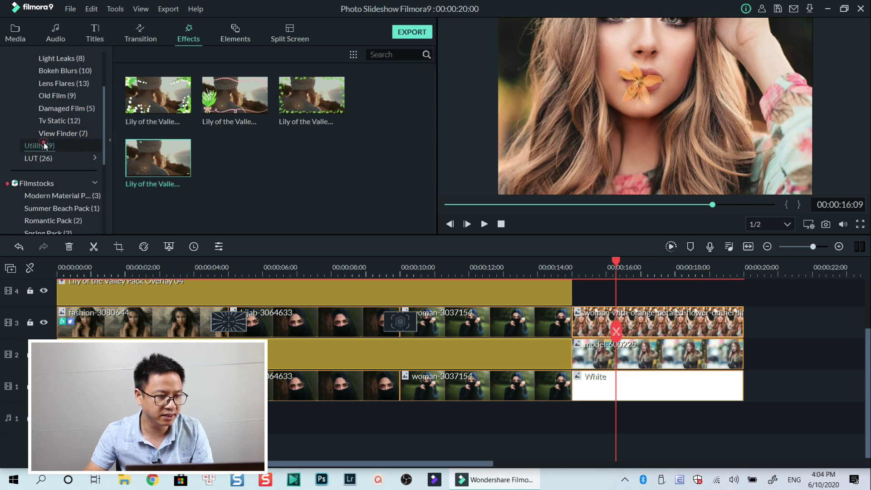
{"action": "left_click_drag", "start_coordinate": [169, 172], "coordinate": [616, 327]}
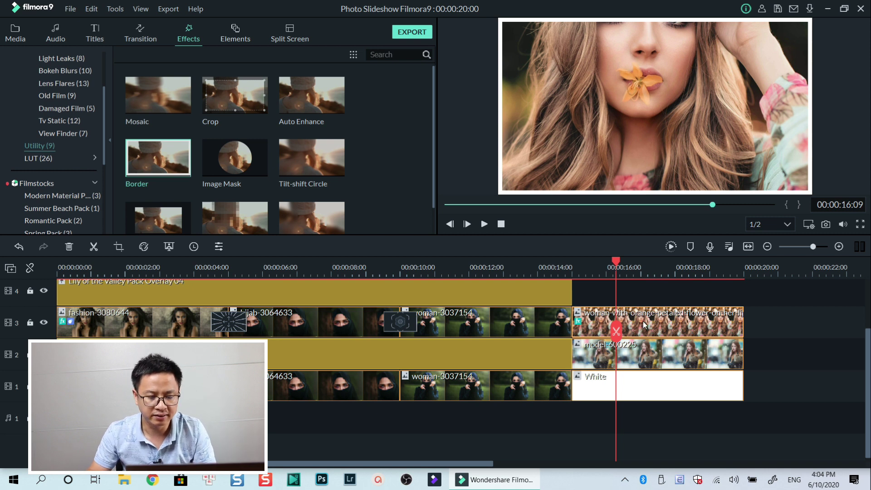
Scale the flower photo down to about 50% and move it to the upper-left area of the frame, about X -103.7, Y 58.3
{"action": "left_click", "coordinate": [781, 95]}
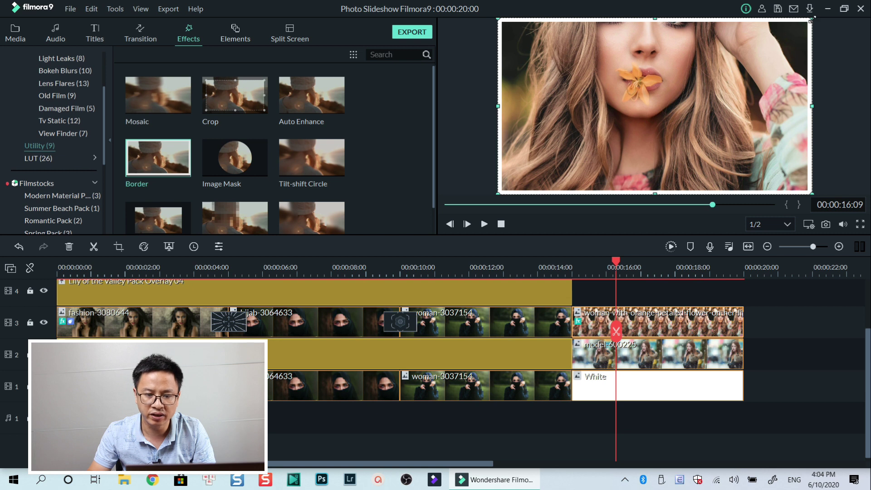
{"action": "left_click_drag", "start_coordinate": [812, 19], "coordinate": [646, 108]}
{"action": "left_click_drag", "start_coordinate": [586, 141], "coordinate": [611, 84]}
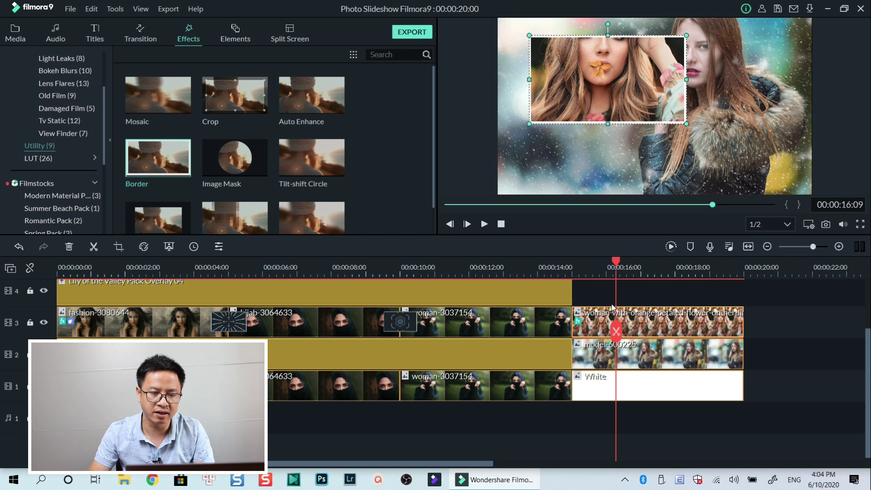
Enable Drop Shadow in the image settings of the flower photo on video track 3
{"action": "double_click", "coordinate": [656, 329]}
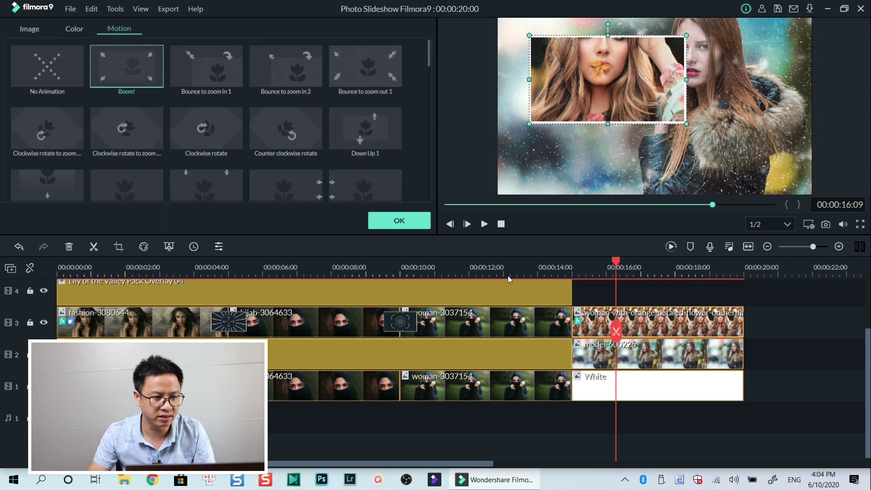
{"action": "left_click", "coordinate": [25, 30]}
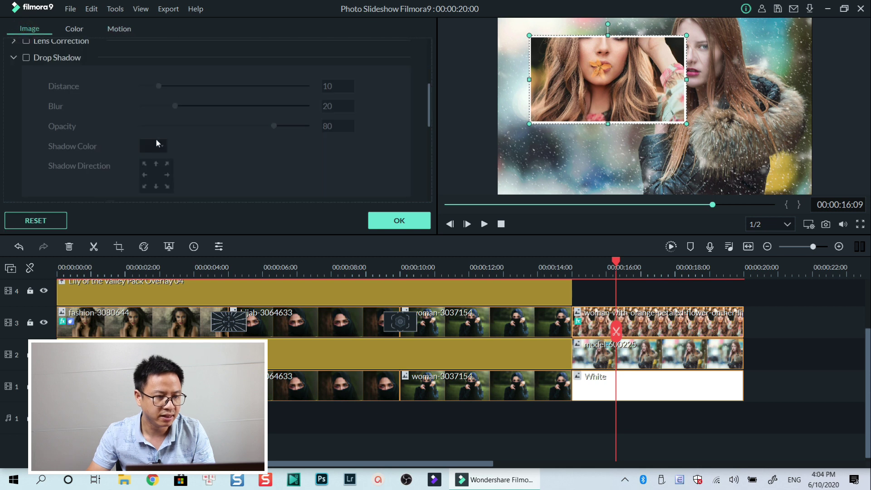
{"action": "scroll", "coordinate": [93, 144], "scroll_direction": "up", "scroll_amount": 3}
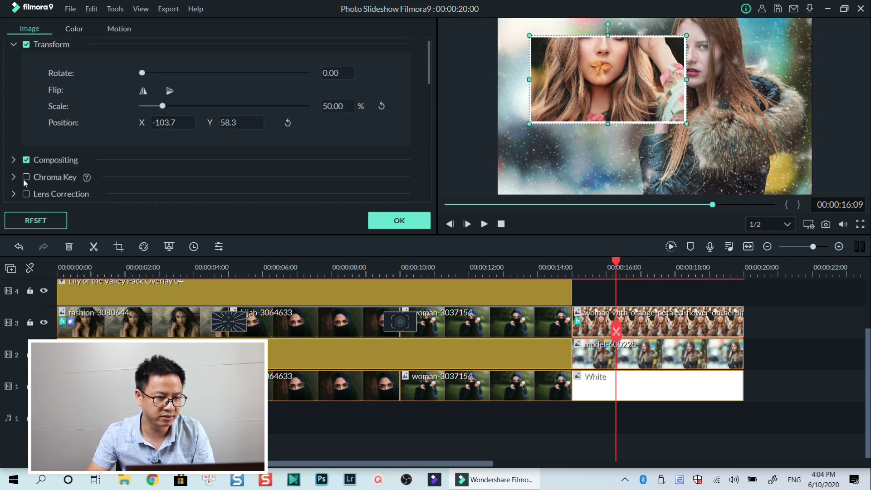
{"action": "scroll", "coordinate": [34, 181], "scroll_direction": "down", "scroll_amount": 1}
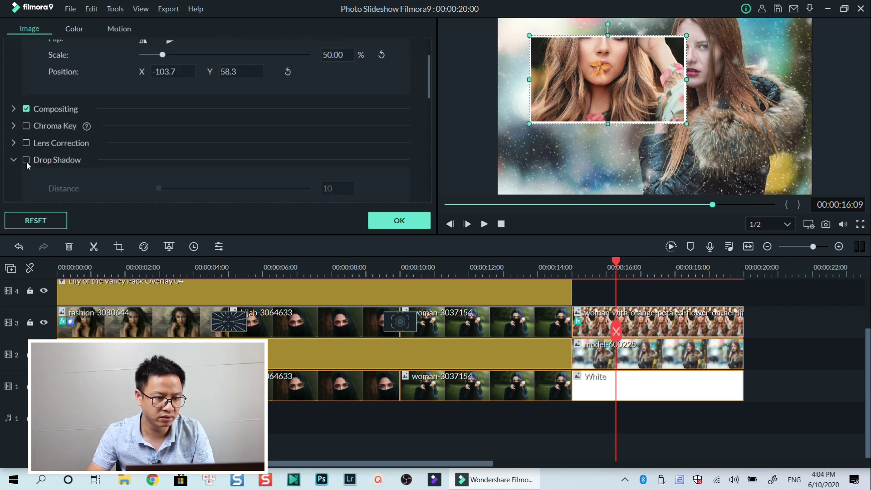
{"action": "left_click", "coordinate": [25, 160]}
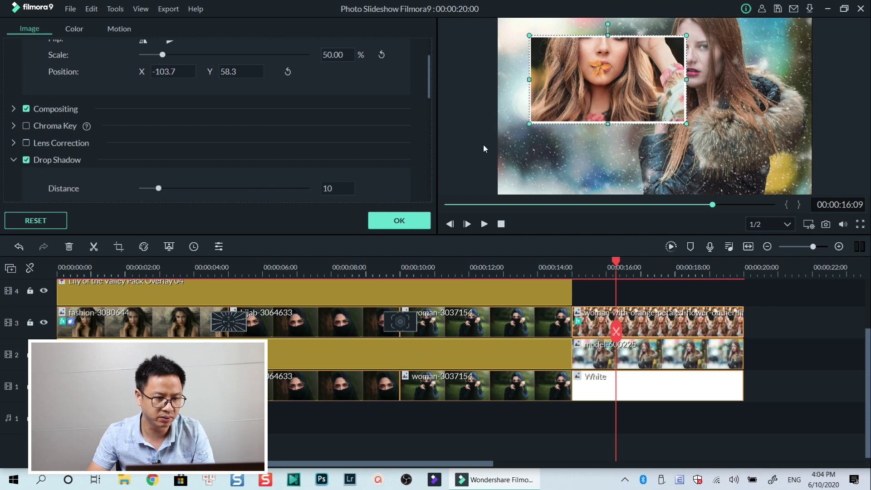
Set the start and end colors of the flower photo's border to black and accept the settings
{"action": "scroll", "coordinate": [105, 177], "scroll_direction": "down", "scroll_amount": 5}
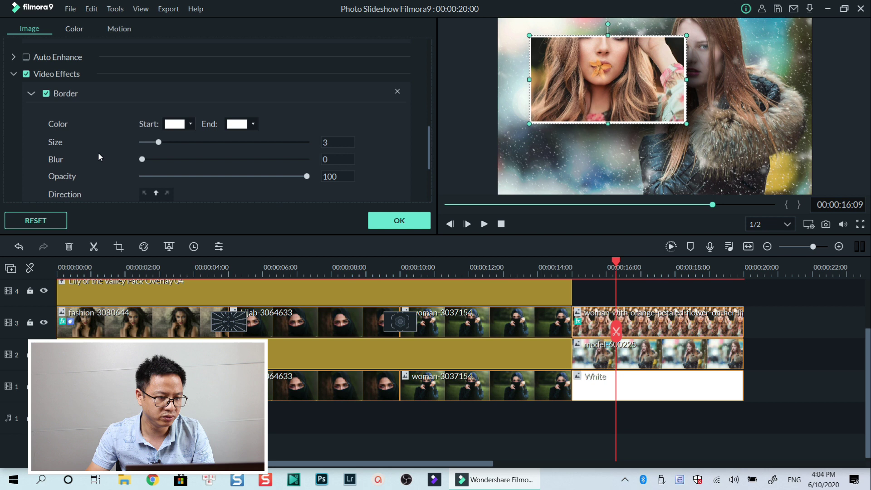
{"action": "left_click", "coordinate": [190, 125]}
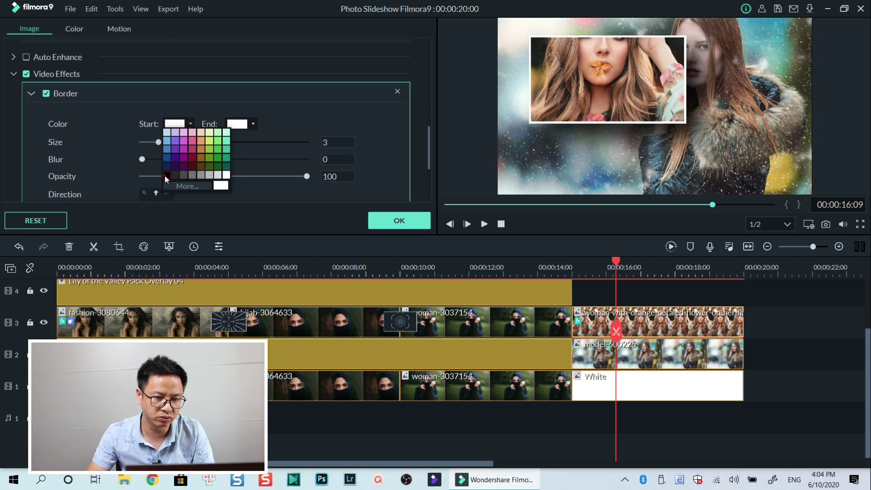
{"action": "left_click", "coordinate": [166, 175]}
{"action": "left_click", "coordinate": [253, 124]}
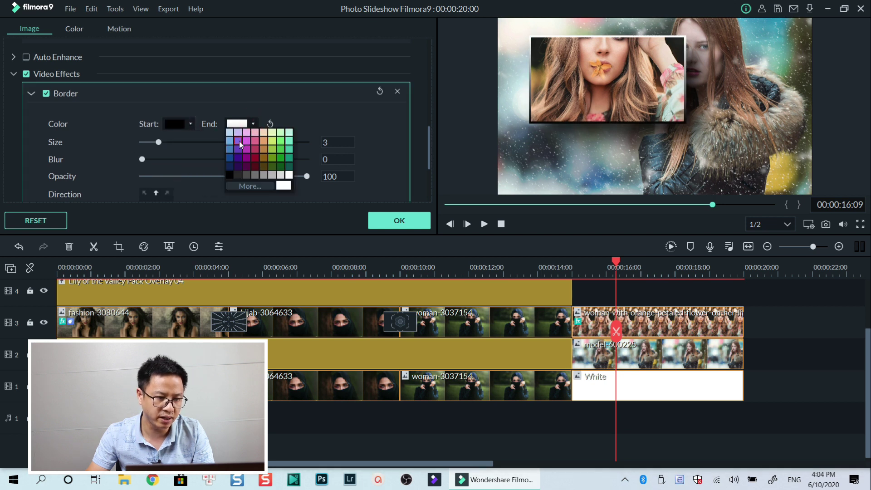
{"action": "left_click", "coordinate": [229, 174]}
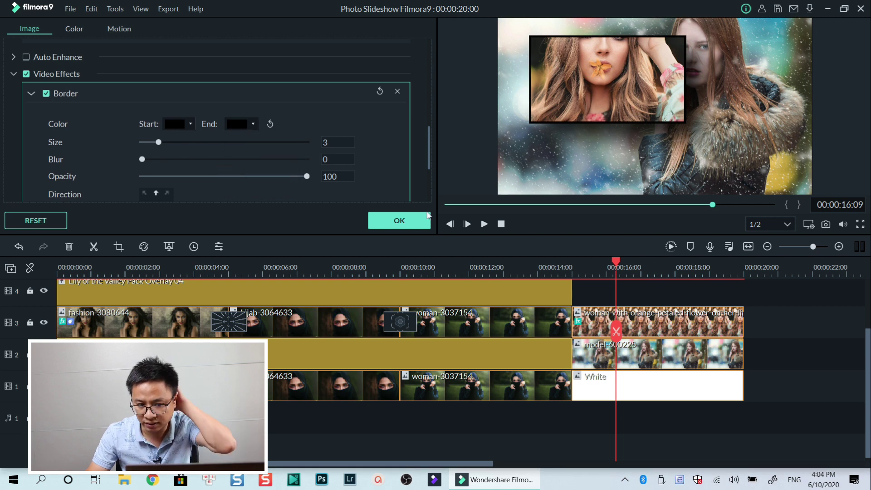
{"action": "left_click", "coordinate": [410, 218]}
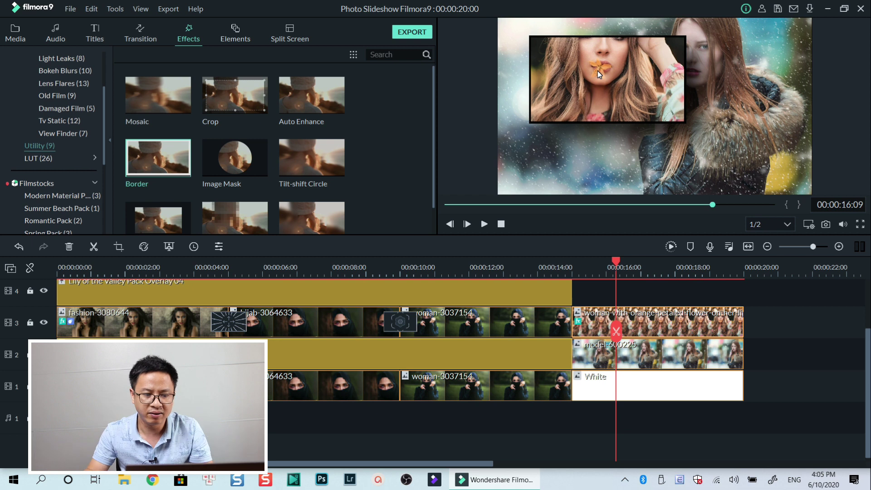
Shift the flower photo's Pan & Zoom start and end frames up so both are centered on the woman's face
{"action": "left_click", "coordinate": [653, 325]}
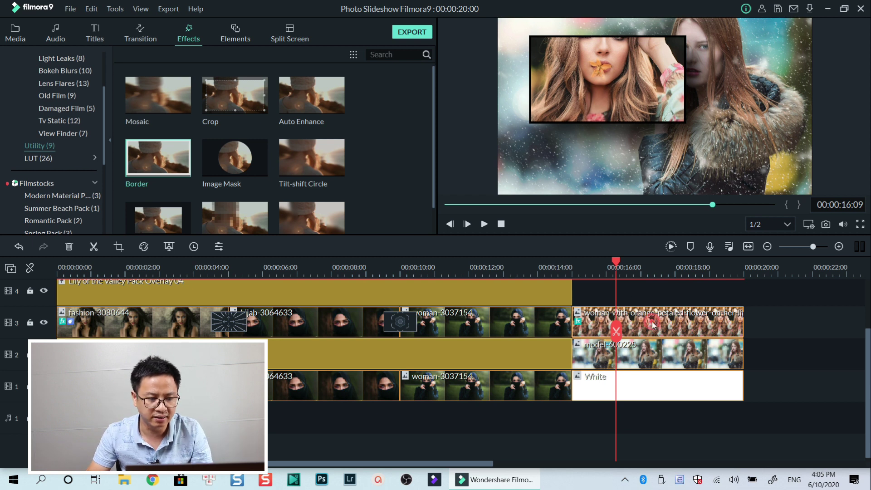
{"action": "left_click", "coordinate": [120, 248]}
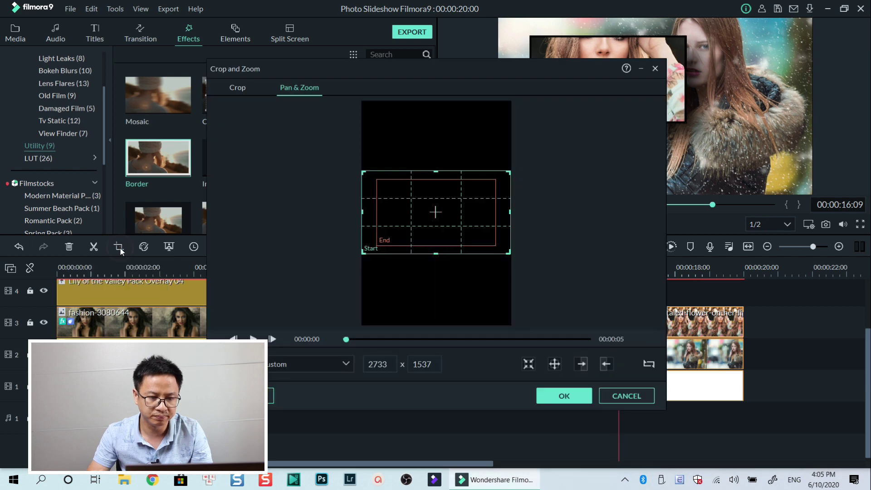
{"action": "left_click", "coordinate": [436, 216]}
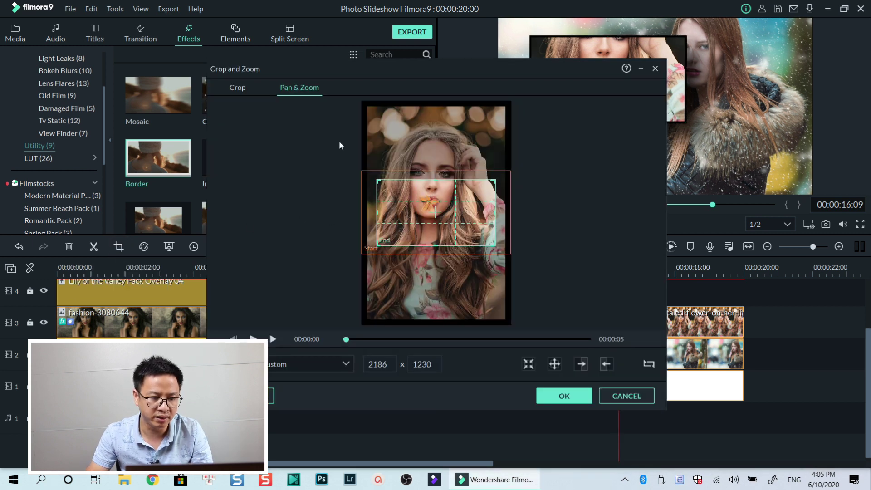
{"action": "left_click_drag", "start_coordinate": [422, 202], "coordinate": [425, 166]}
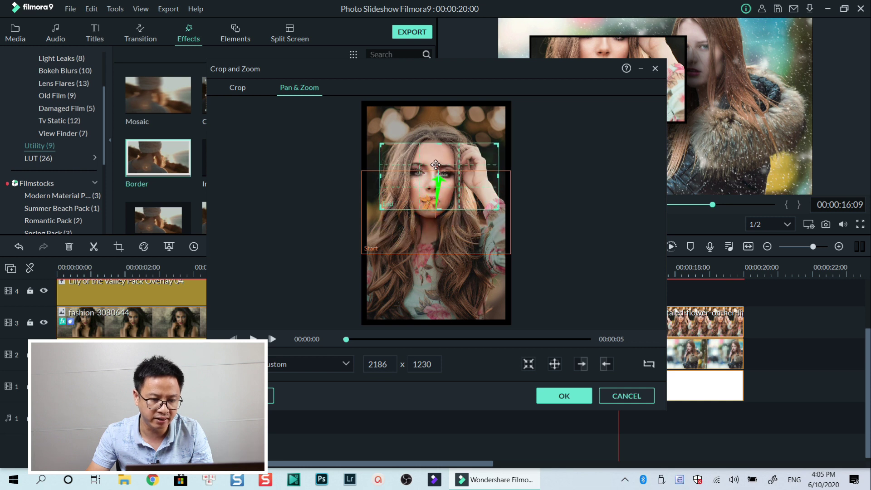
{"action": "left_click_drag", "start_coordinate": [439, 232], "coordinate": [445, 206]}
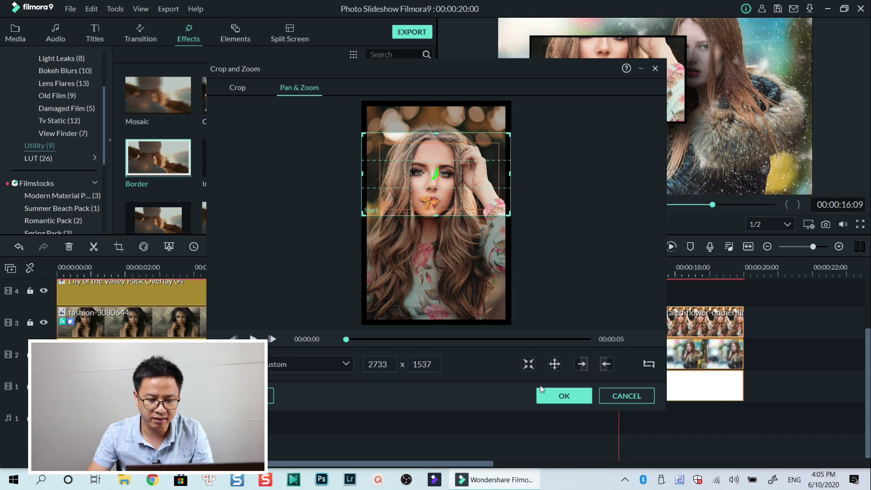
{"action": "left_click", "coordinate": [557, 405]}
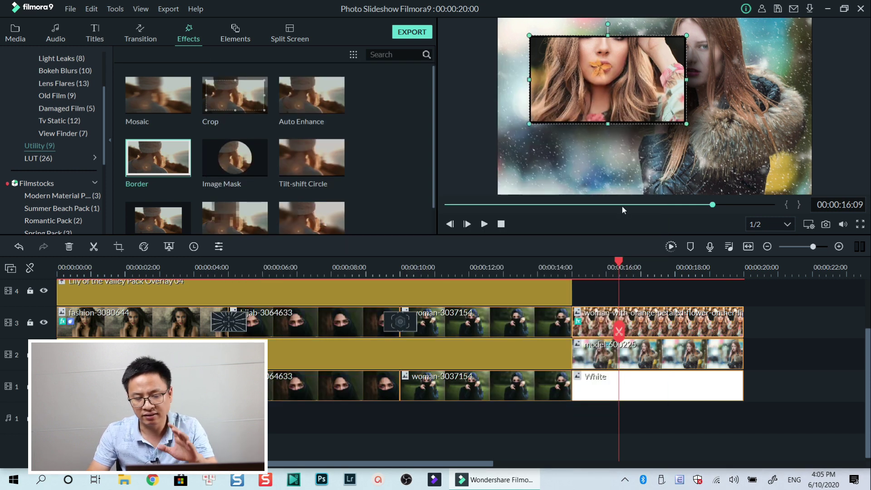
Copy the flower photo's effects onto the model-600225 photo on track 2, and move the flower photo to the lower-right area of the frame
{"action": "right_click", "coordinate": [660, 319]}
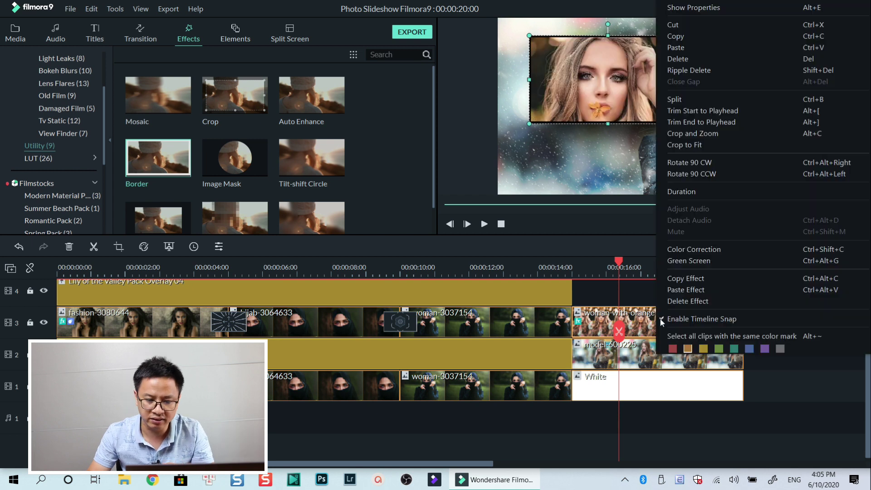
{"action": "left_click", "coordinate": [685, 281]}
{"action": "left_click", "coordinate": [667, 356]}
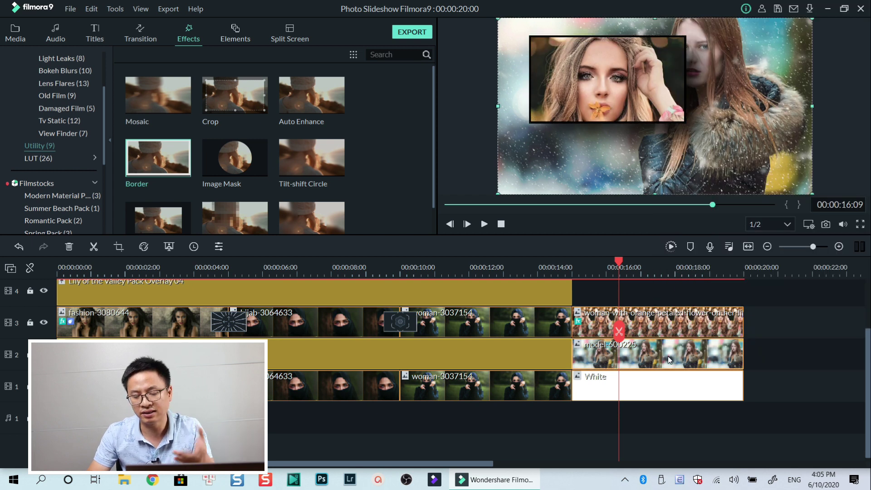
{"action": "right_click", "coordinate": [668, 355]}
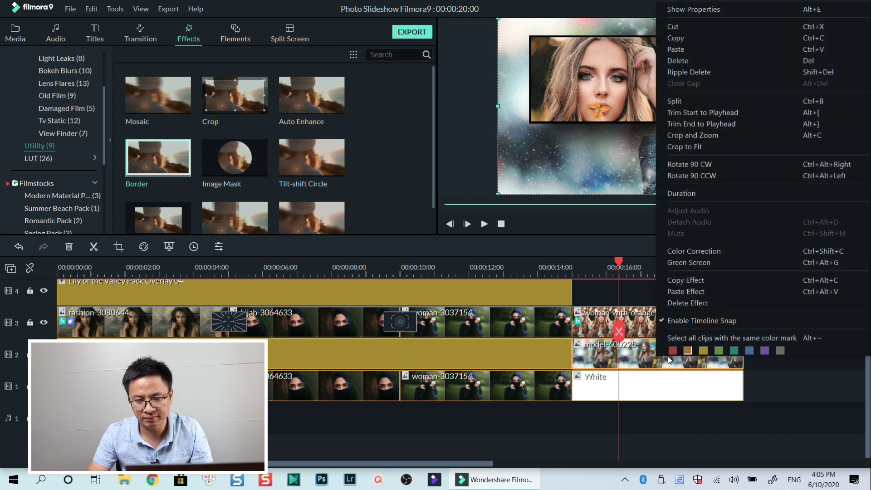
{"action": "left_click", "coordinate": [687, 293]}
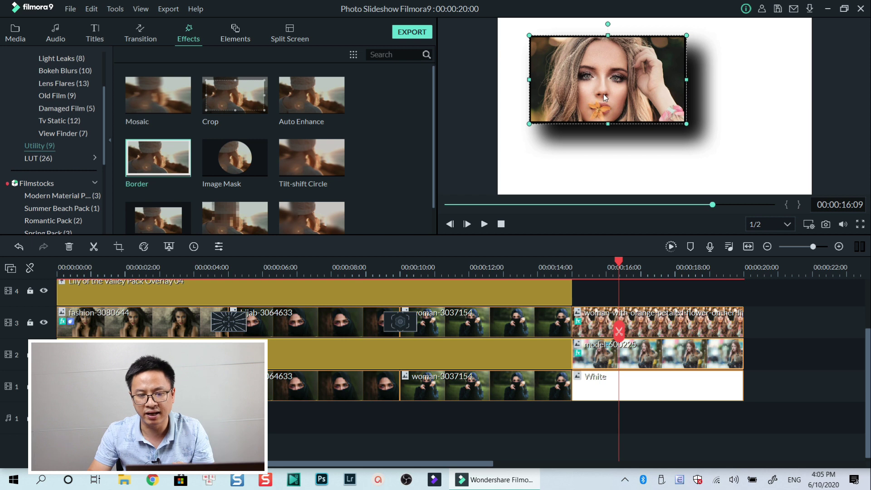
{"action": "left_click_drag", "start_coordinate": [616, 100], "coordinate": [675, 157]}
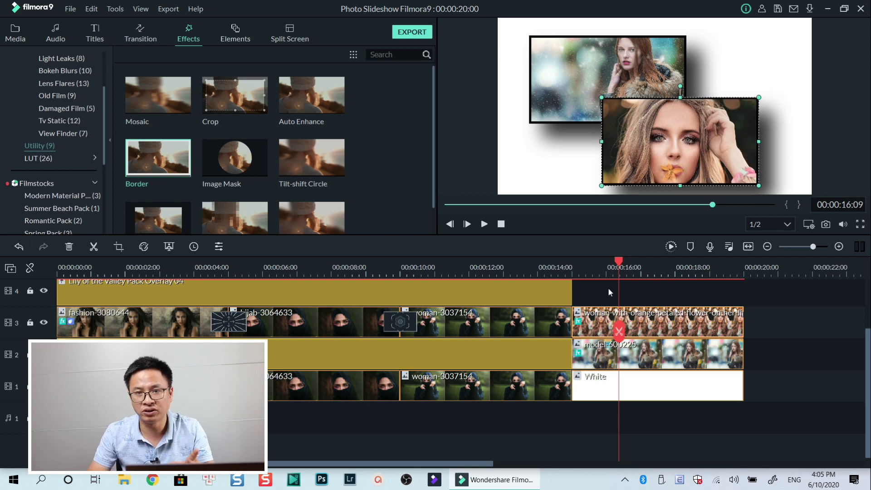
Apply the Fade Slide 3 motion to the flower photo on video track 3
{"action": "double_click", "coordinate": [655, 323]}
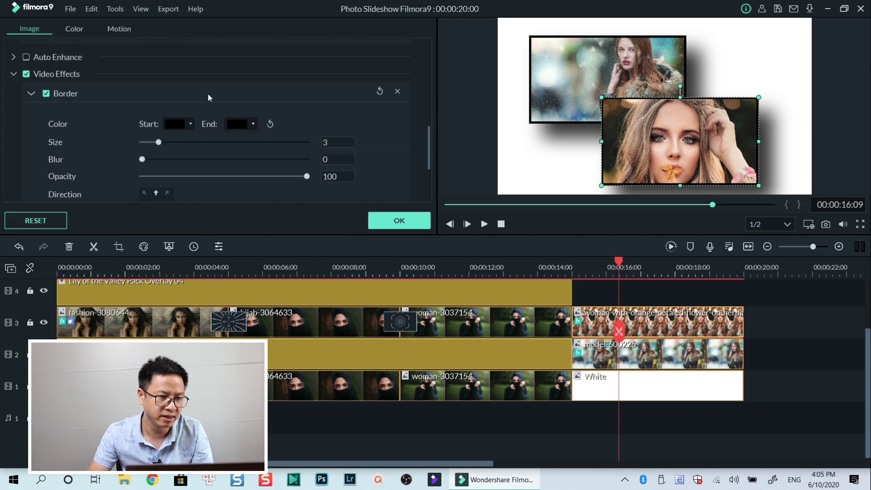
{"action": "left_click", "coordinate": [119, 29]}
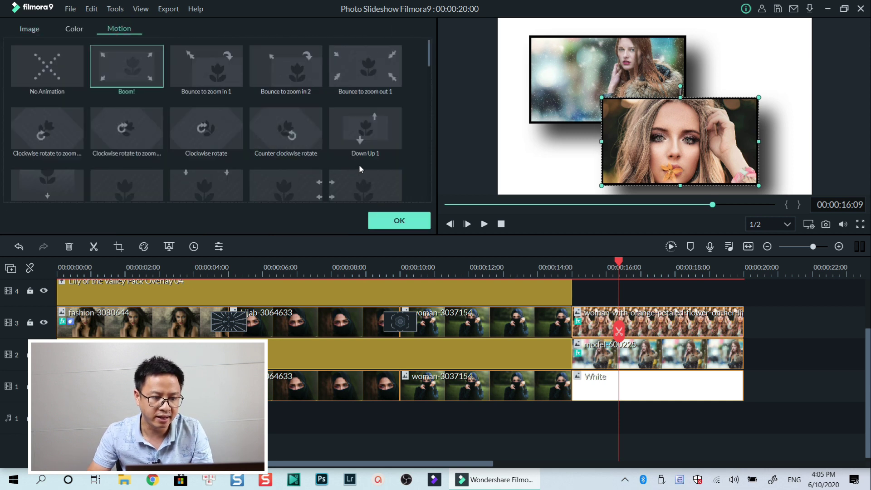
{"action": "scroll", "coordinate": [358, 164], "scroll_direction": "down", "scroll_amount": 5}
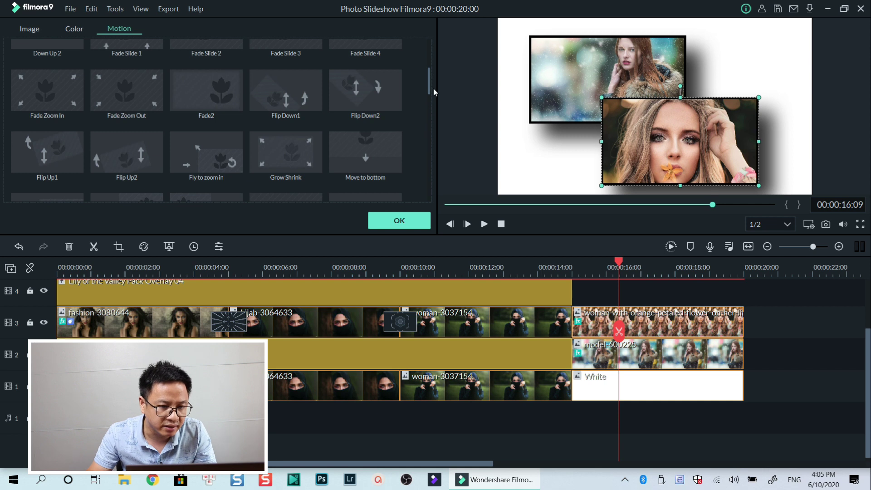
{"action": "left_click_drag", "start_coordinate": [429, 82], "coordinate": [429, 72]}
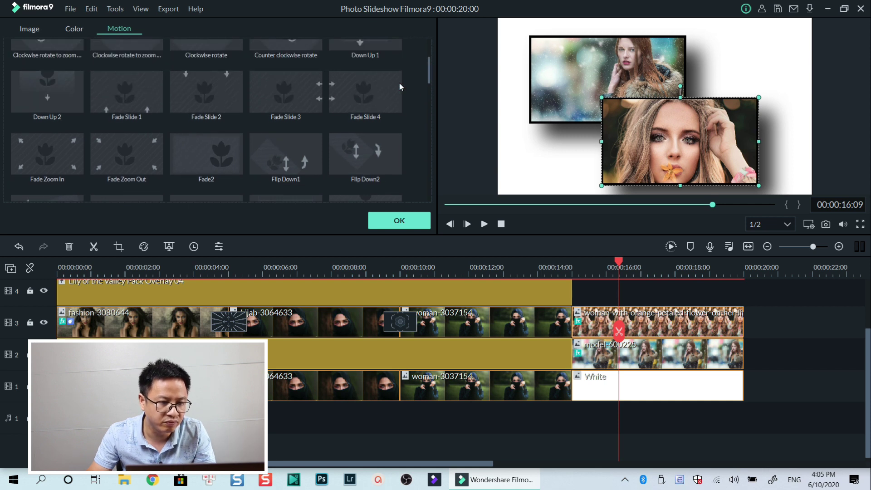
{"action": "double_click", "coordinate": [299, 100]}
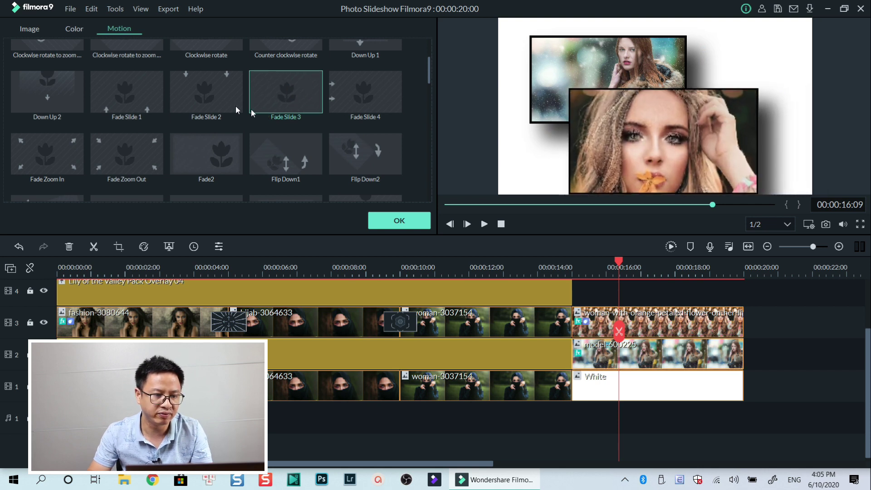
Apply the Fade Slide 2 motion to the model-600225 photo on track 2 and accept the motion settings
{"action": "left_click", "coordinate": [208, 104]}
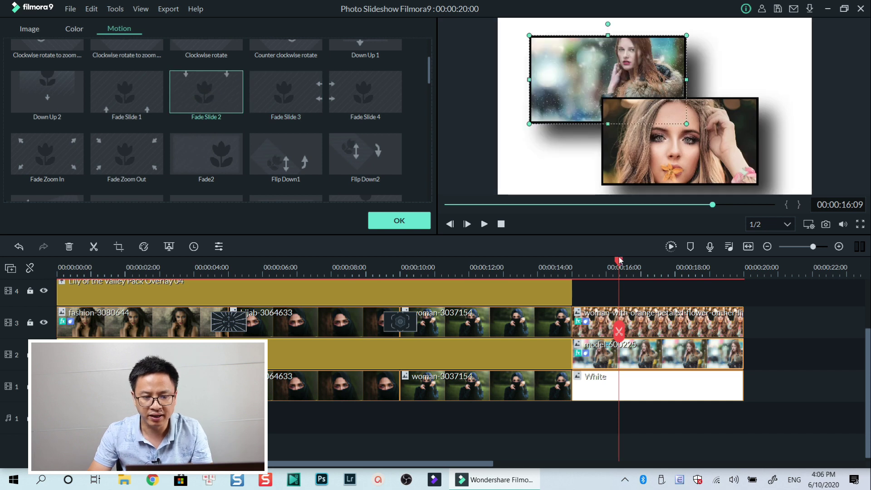
{"action": "left_click_drag", "start_coordinate": [622, 264], "coordinate": [567, 265]}
{"action": "scroll", "coordinate": [613, 324], "scroll_direction": "up", "scroll_amount": 1}
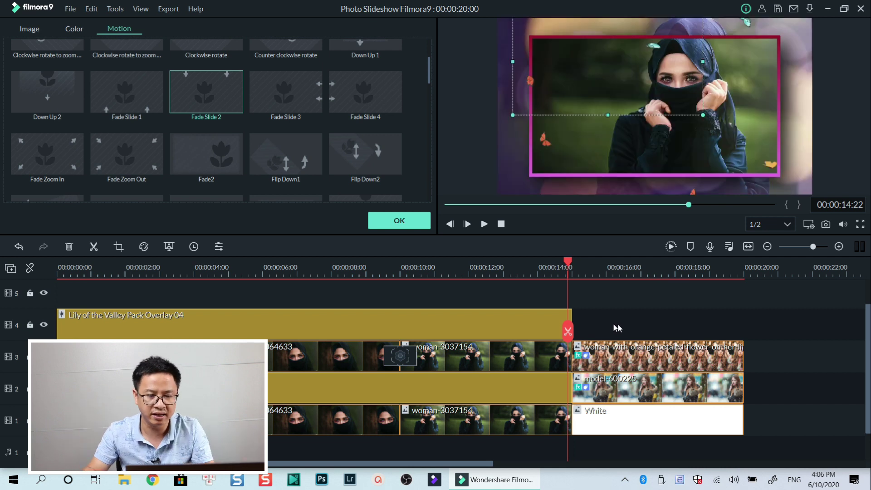
{"action": "left_click", "coordinate": [399, 220]}
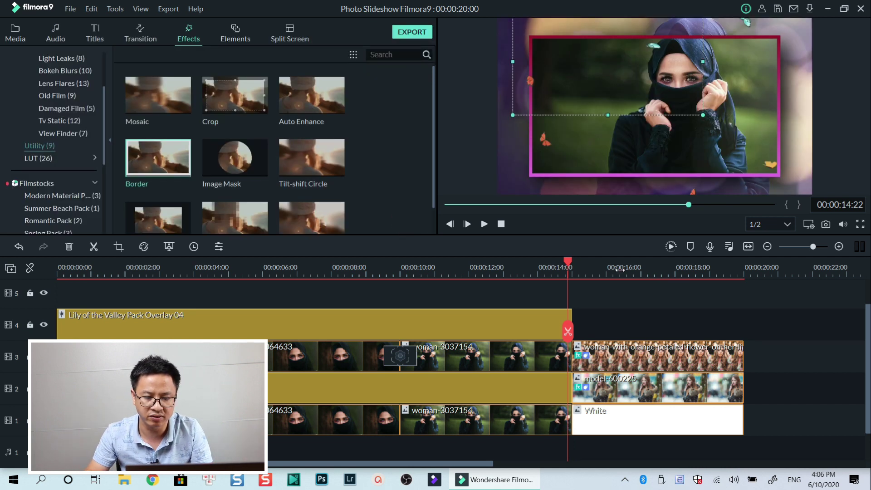
{"action": "left_click", "coordinate": [619, 268]}
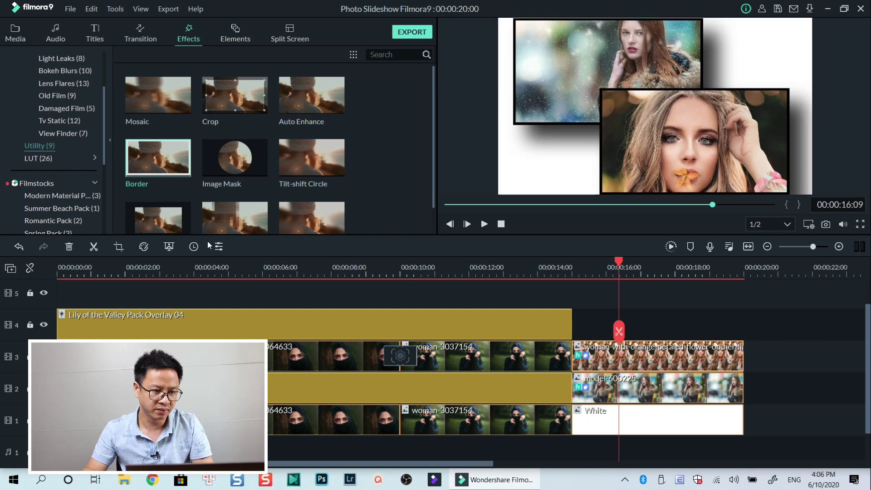
Add the Film 1 frame overlay on video track 4 above the two-photo white section and place the playhead just before that section
{"action": "left_click", "coordinate": [186, 35]}
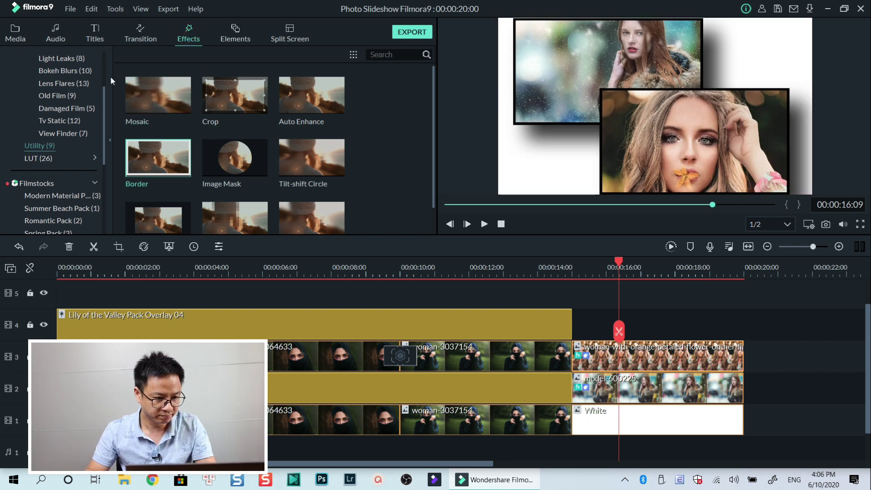
{"action": "scroll", "coordinate": [68, 97], "scroll_direction": "up", "scroll_amount": 3}
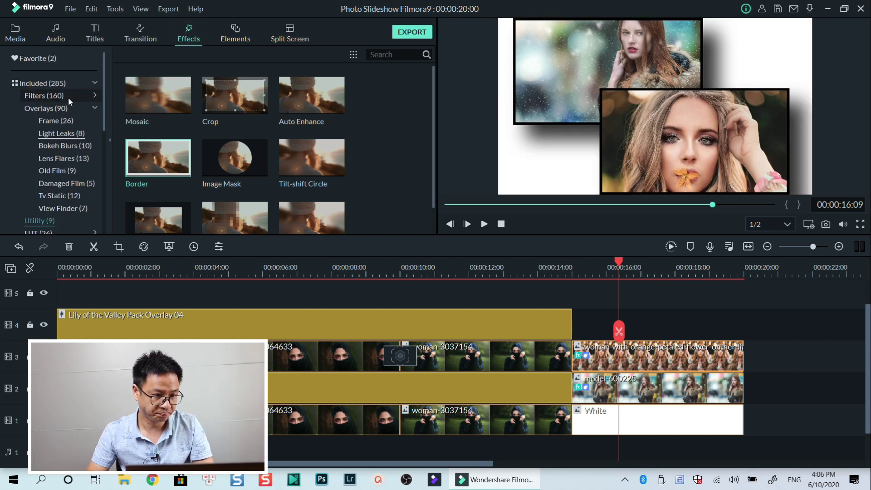
{"action": "left_click", "coordinate": [44, 84]}
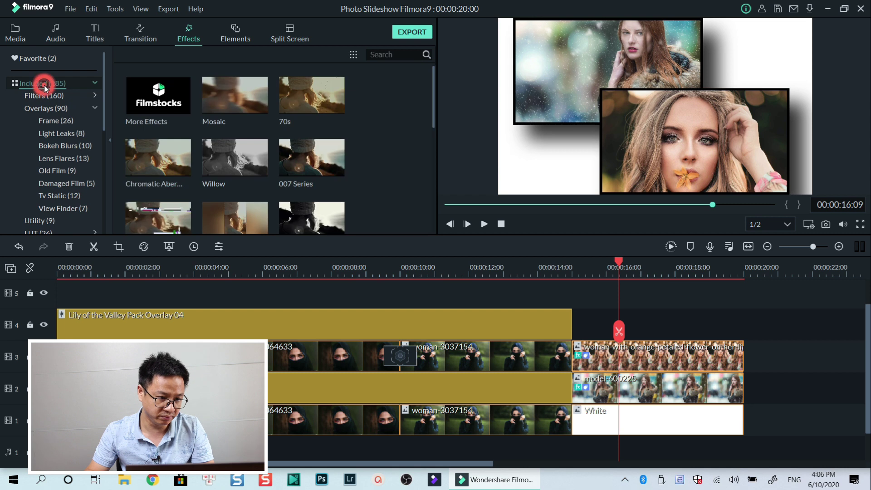
{"action": "left_click", "coordinate": [52, 109]}
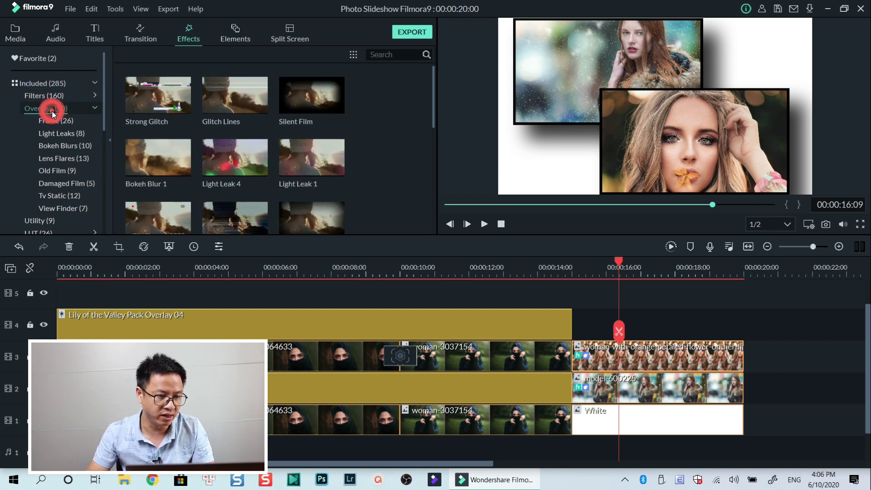
{"action": "left_click", "coordinate": [49, 122]}
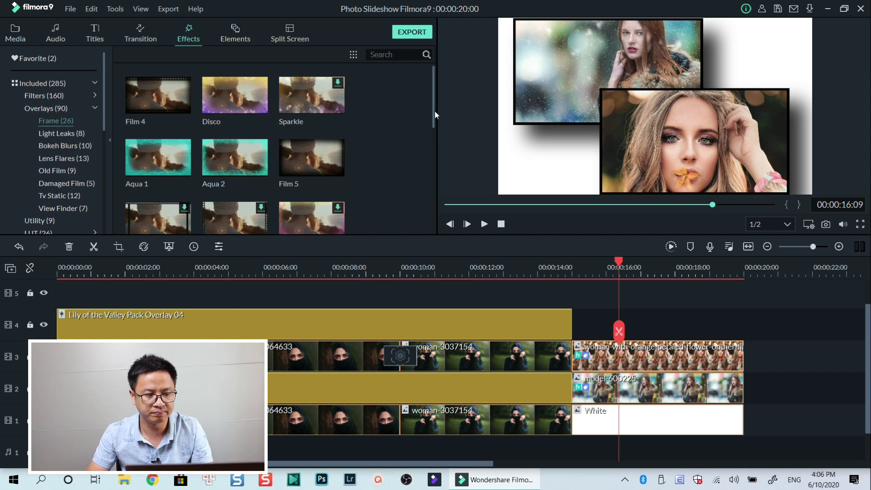
{"action": "left_click_drag", "start_coordinate": [434, 111], "coordinate": [432, 134]}
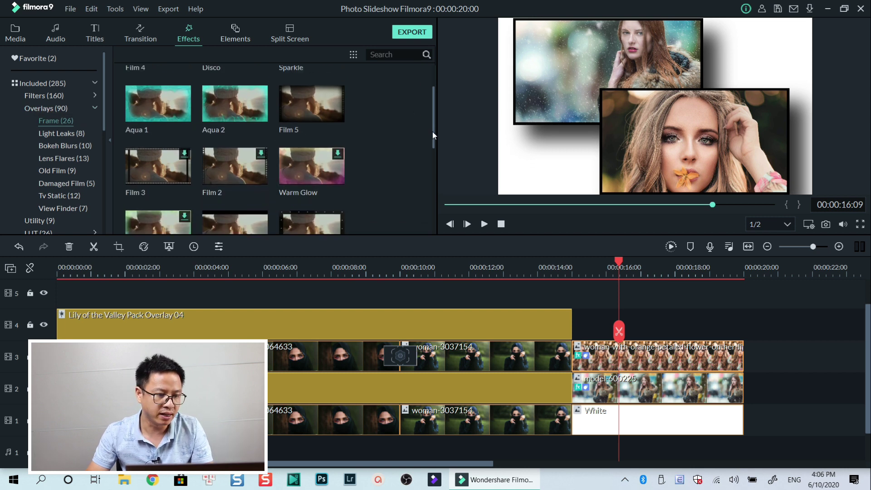
{"action": "mouse_move", "coordinate": [219, 177]}
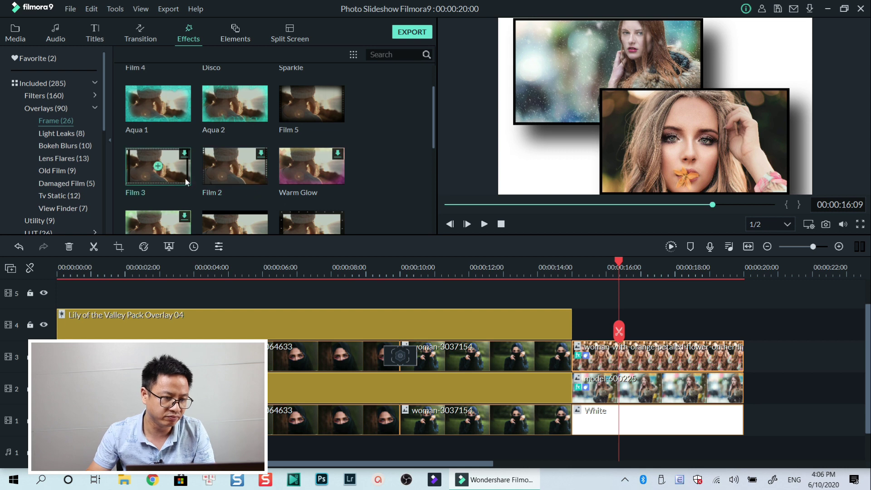
{"action": "left_click_drag", "start_coordinate": [435, 119], "coordinate": [437, 163]}
{"action": "mouse_move", "coordinate": [208, 184]}
{"action": "mouse_move", "coordinate": [173, 182]}
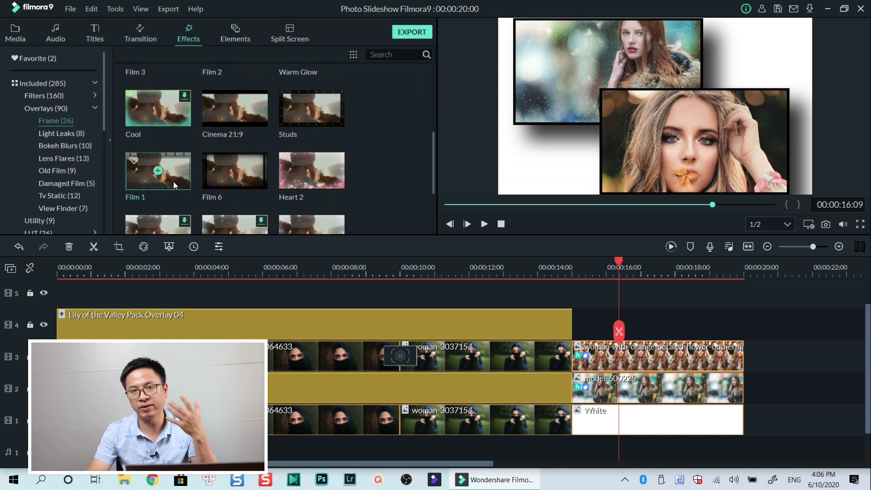
{"action": "left_click_drag", "start_coordinate": [172, 181], "coordinate": [578, 326]}
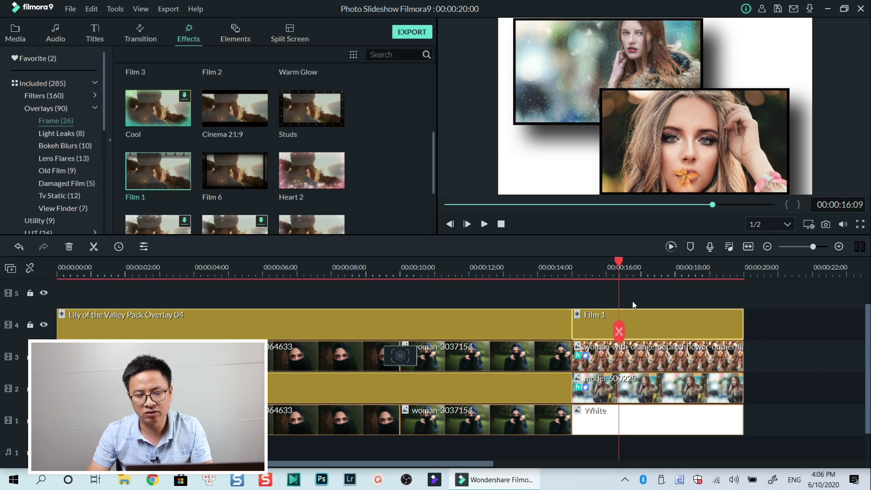
{"action": "left_click", "coordinate": [562, 267]}
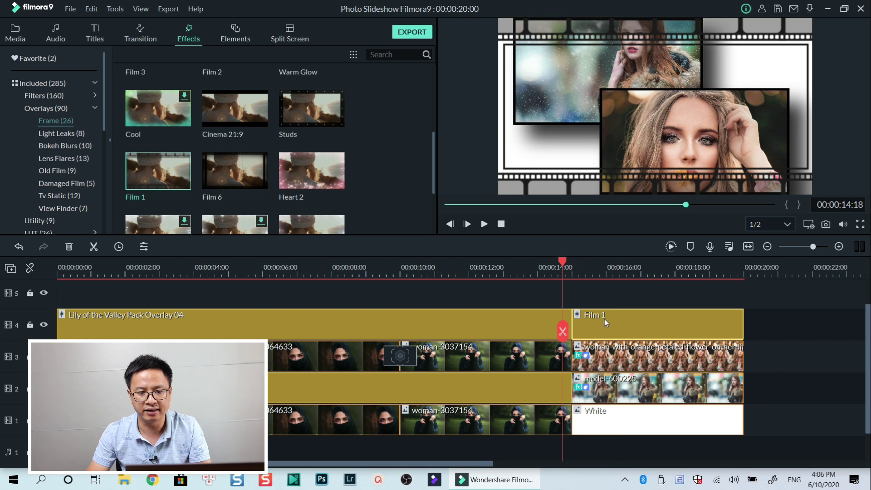